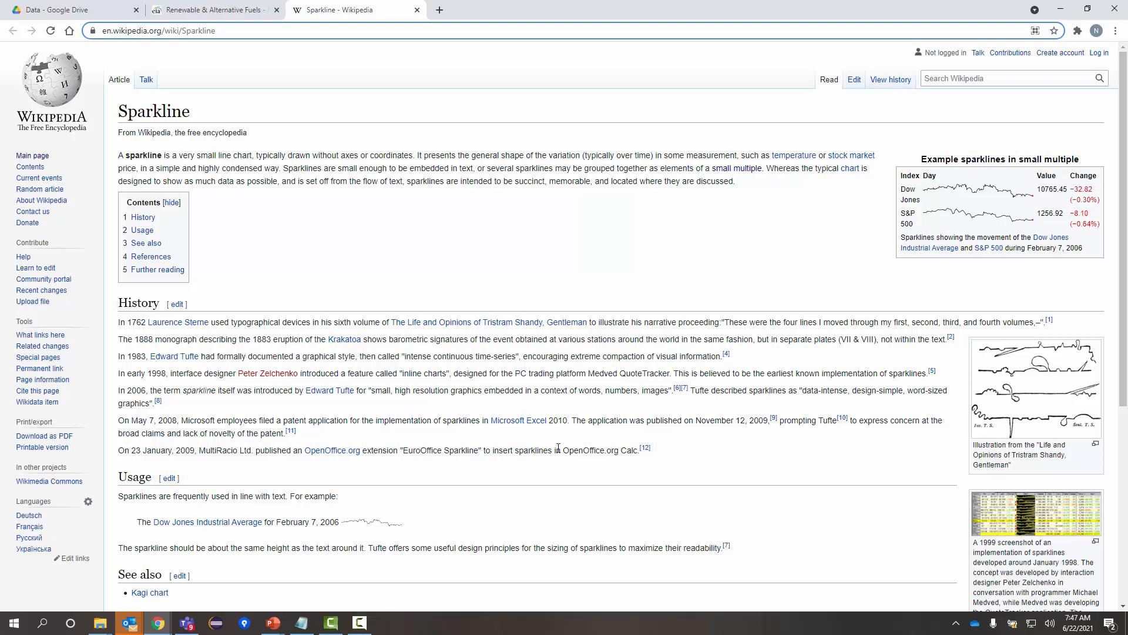
Step: Examine the example sparklines and their description in the Wikipedia article on sparklines
scroll(485, 468, "down", 1)
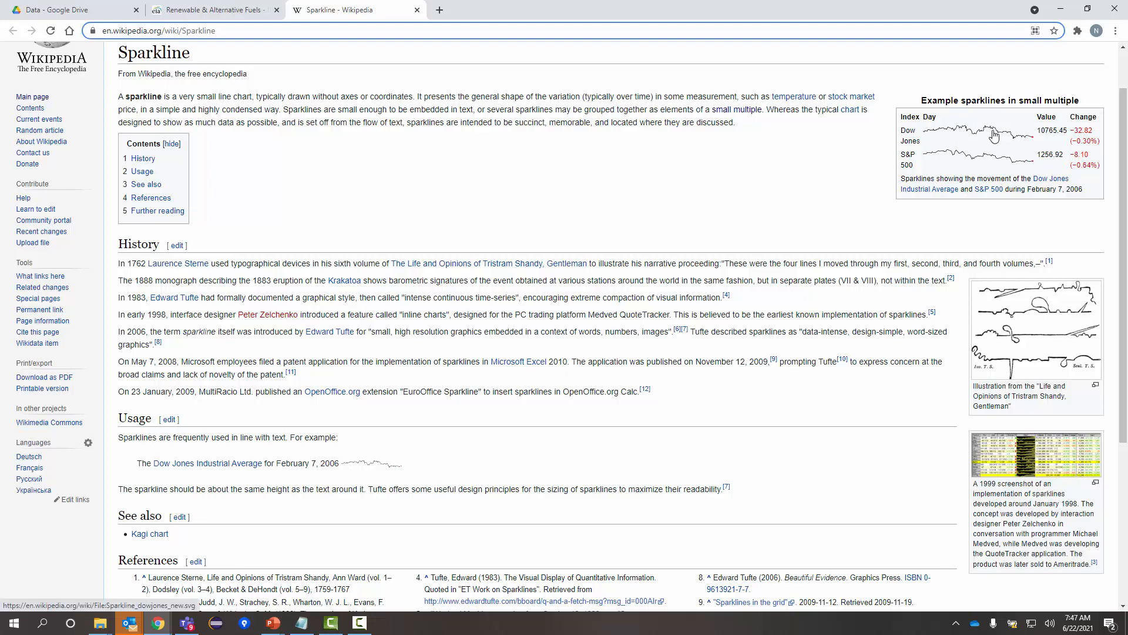
scroll(969, 159, "down", 1)
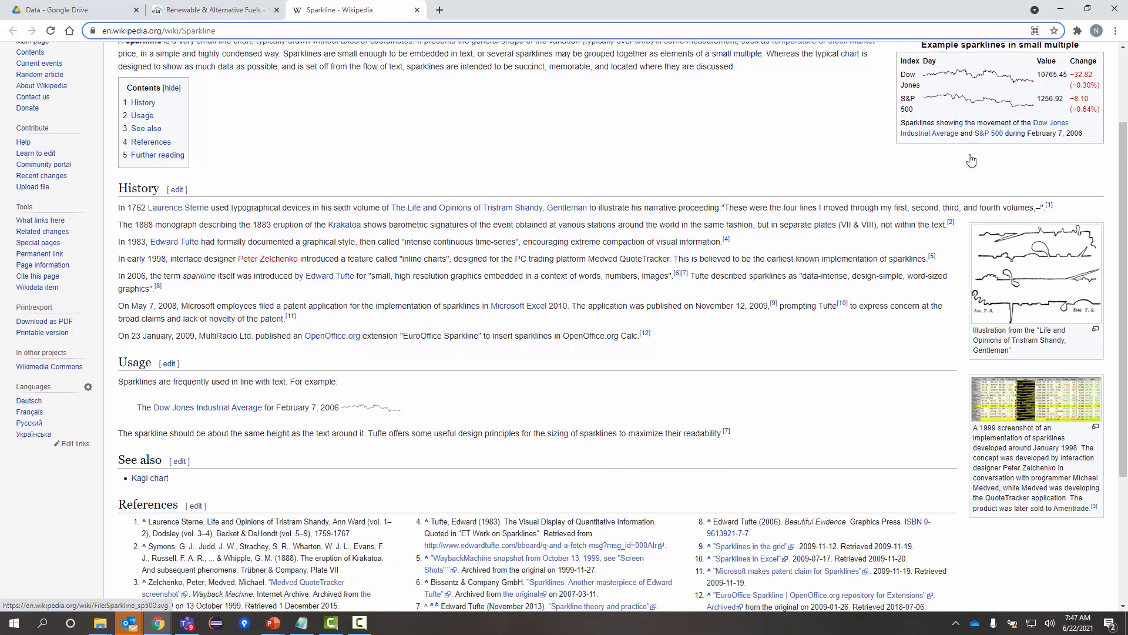
scroll(822, 206, "up", 1)
scroll(786, 222, "up", 2)
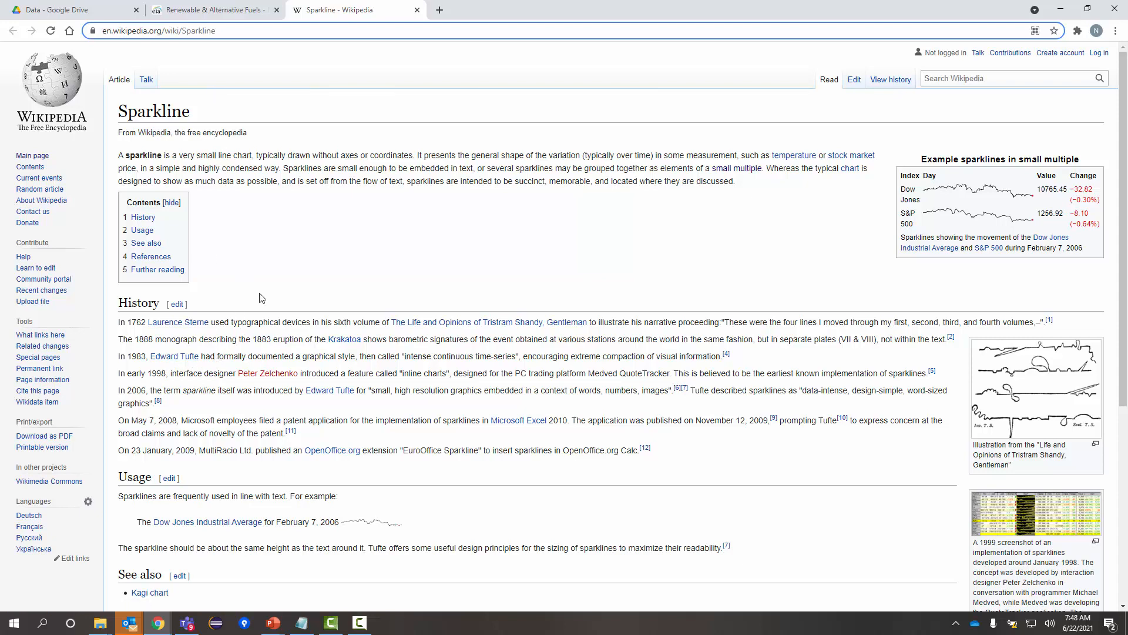
Step: Open the "Starter - Time - Renewable Consumption Trends" spreadsheet from the Data folder in Google Drive
left_click(171, 15)
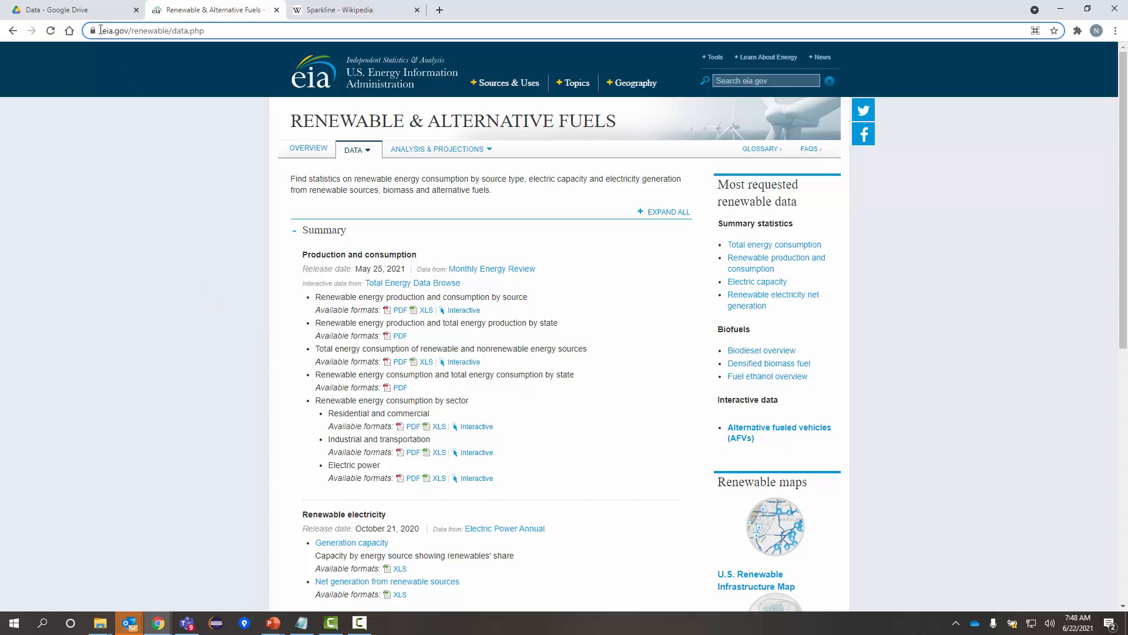
left_click(83, 11)
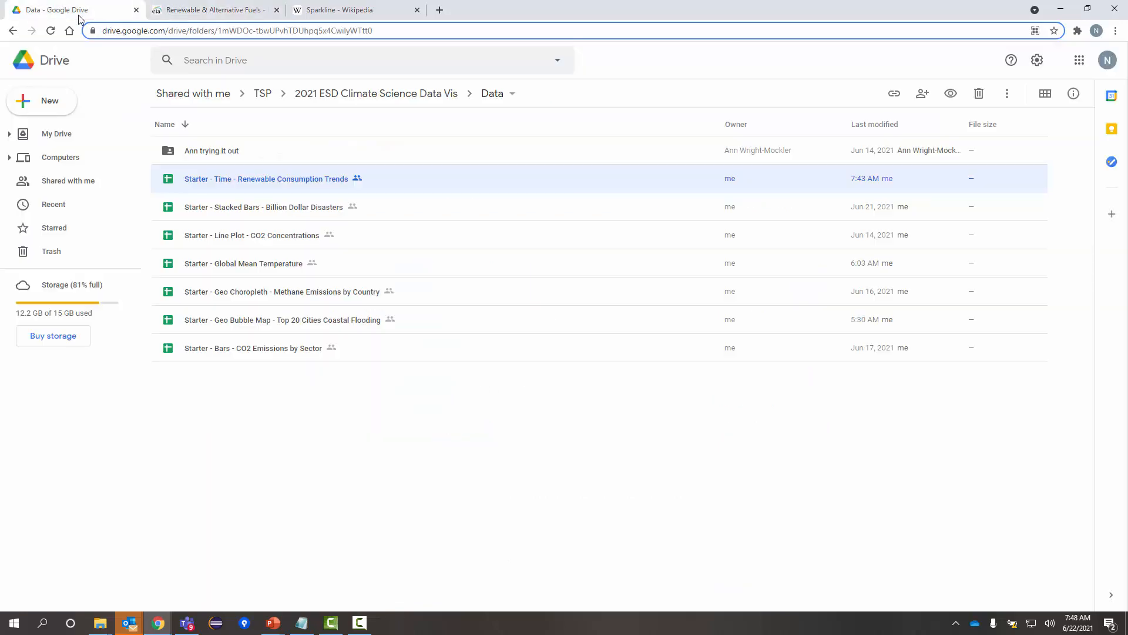
double_click(274, 186)
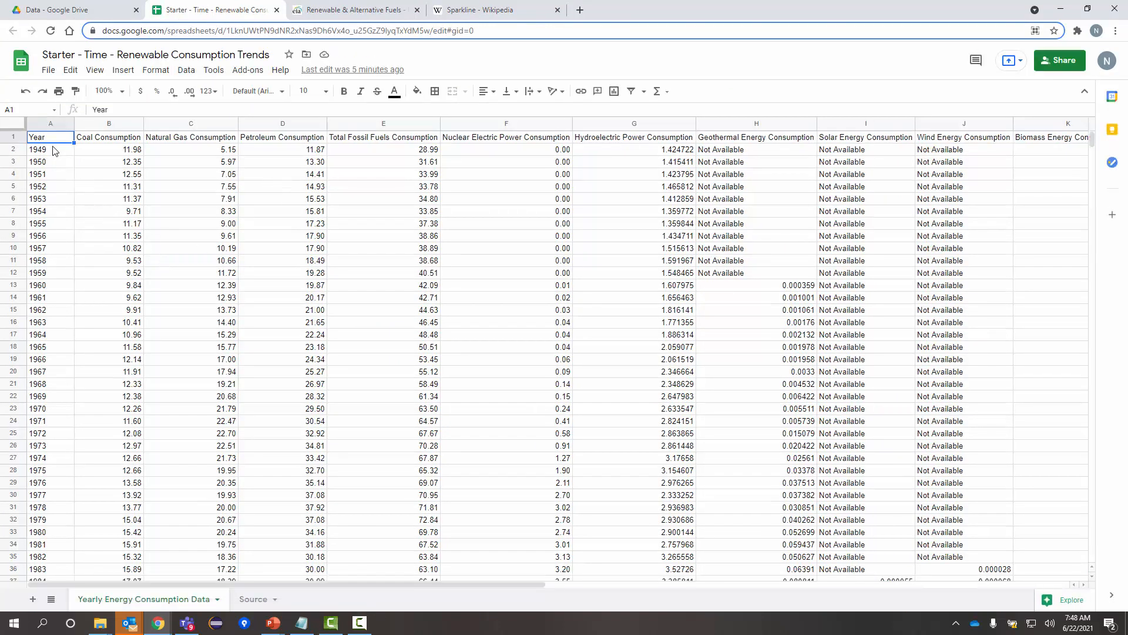
Step: Examine the energy consumption columns from Coal Consumption across to Total Primary Energy Consumption
left_click(117, 154)
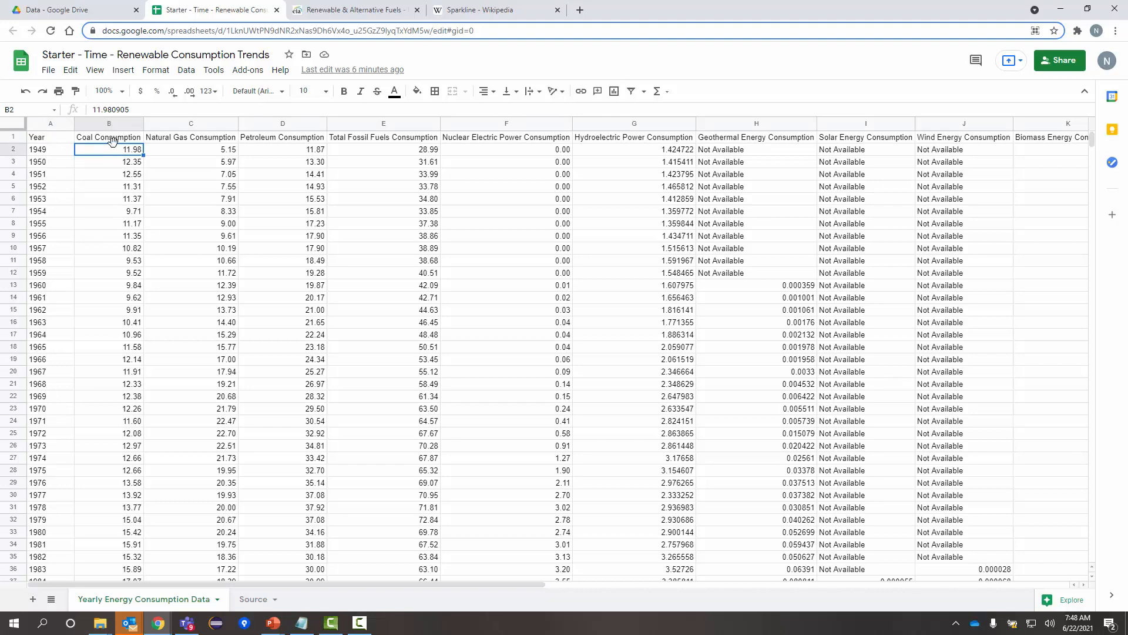
left_click(115, 141)
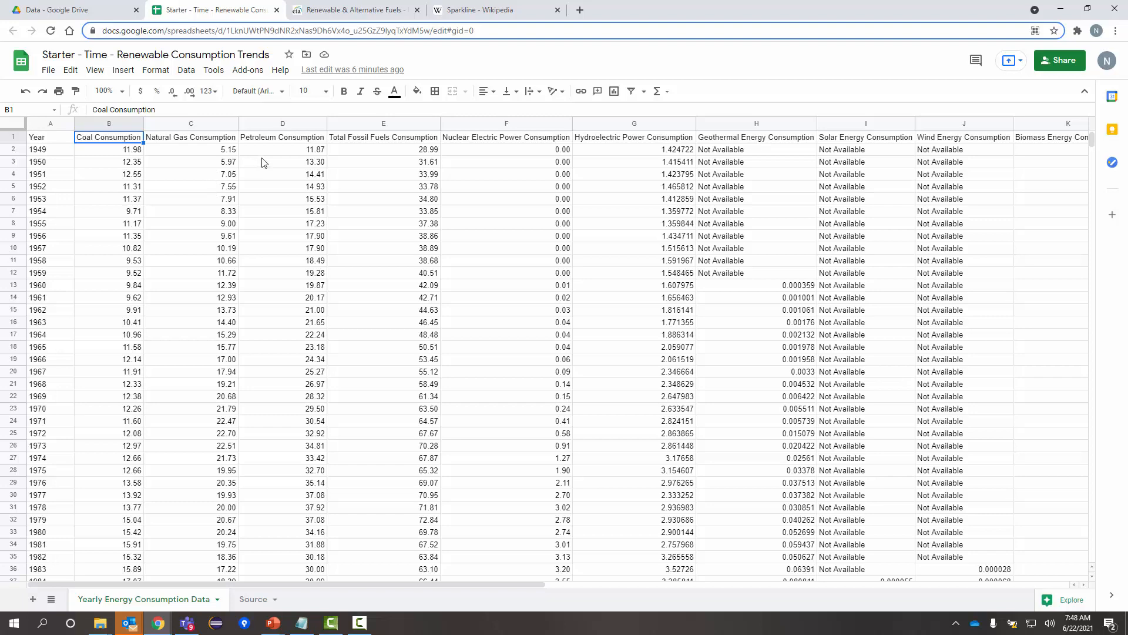
left_click(379, 139)
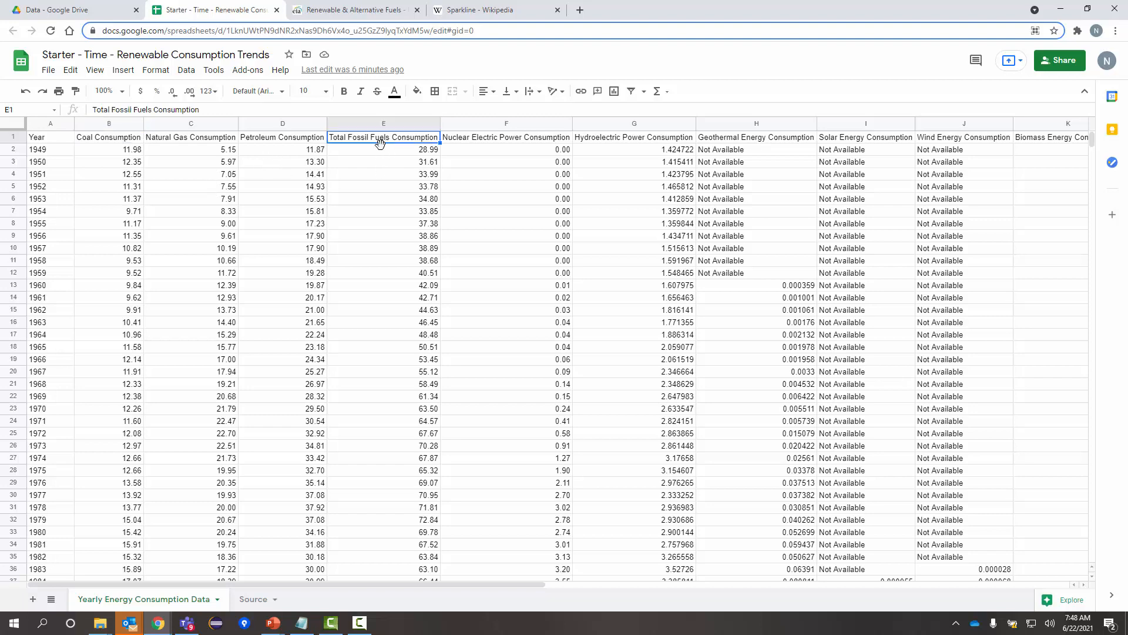
left_click(495, 140)
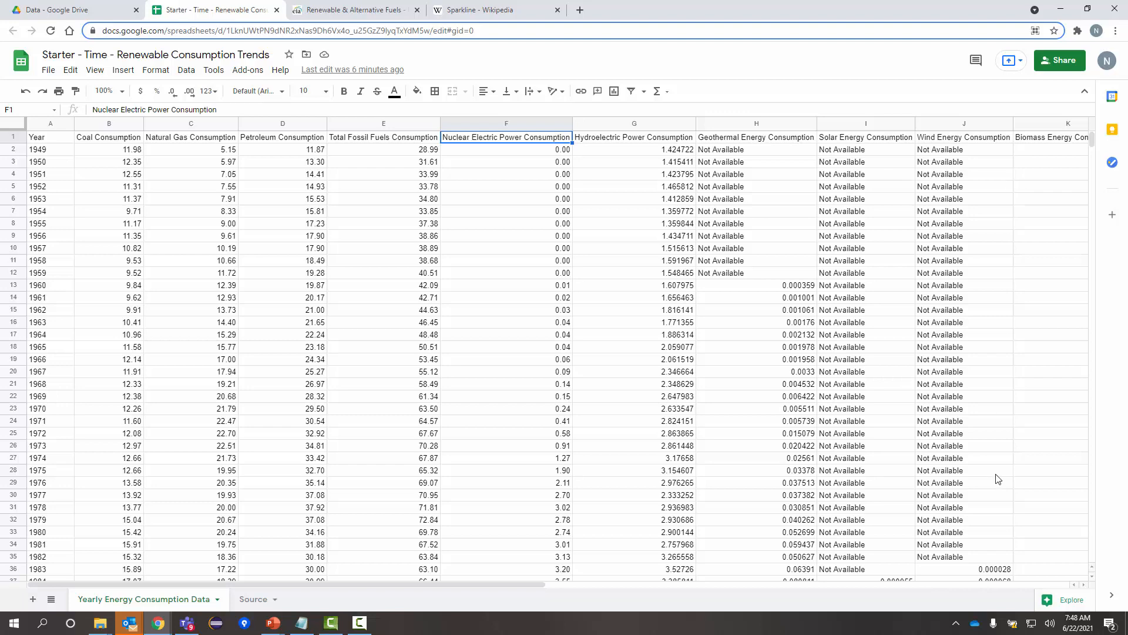
left_click_drag(528, 586, 692, 591)
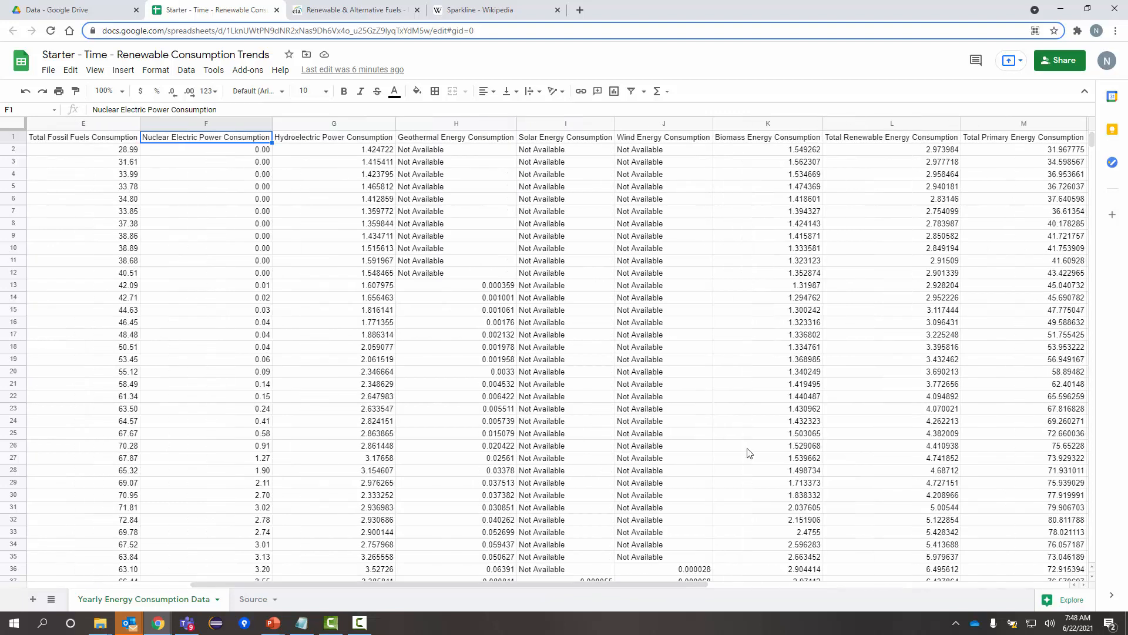
left_click(899, 164)
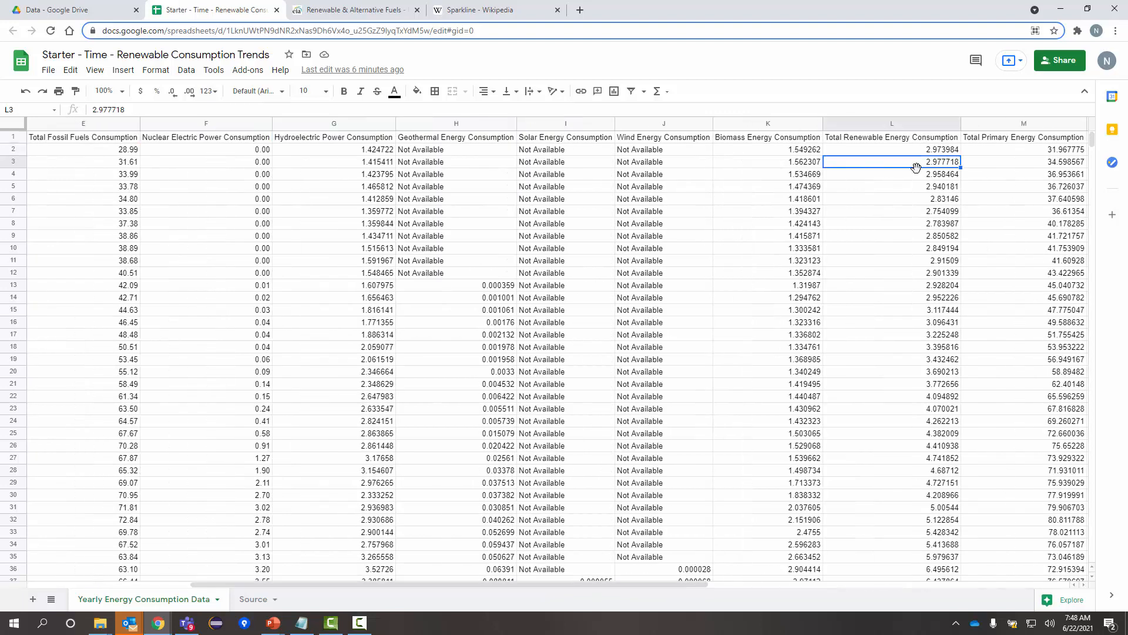
left_click(1055, 164)
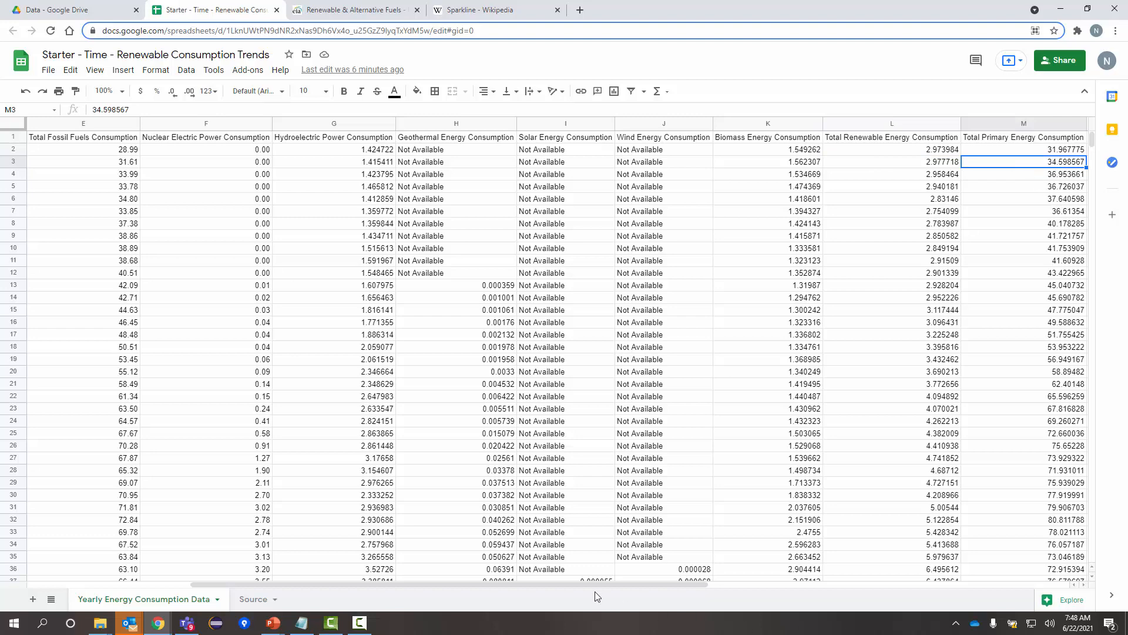
left_click_drag(603, 584, 365, 583)
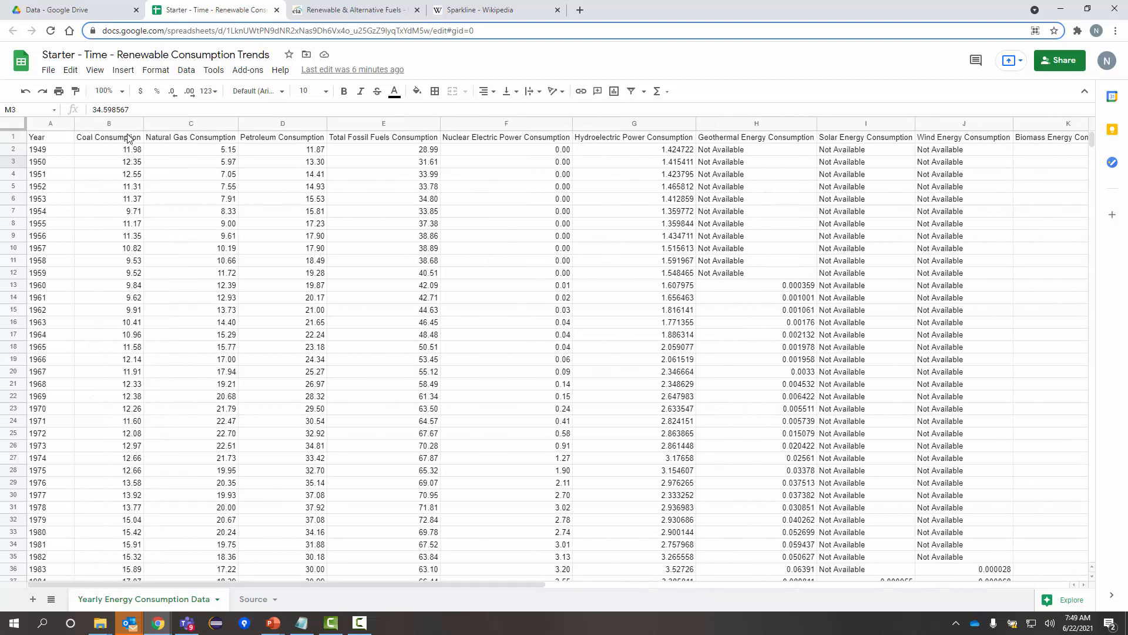
Step: Examine how the Coal Consumption values run down their column, one row per year
left_click(112, 123)
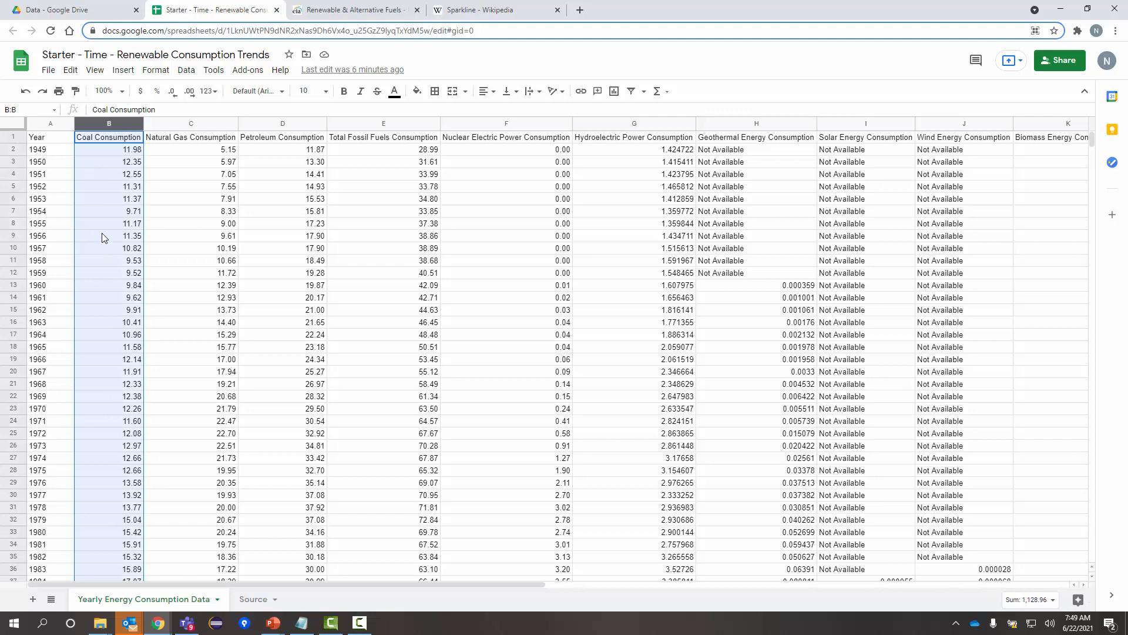
left_click(114, 202)
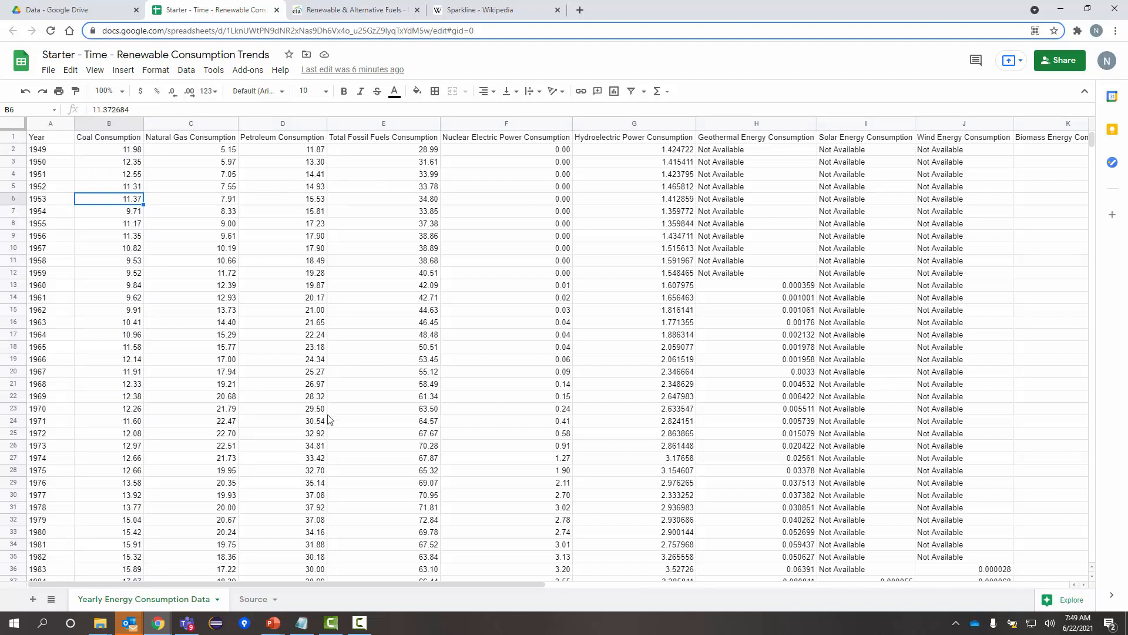
left_click(115, 141)
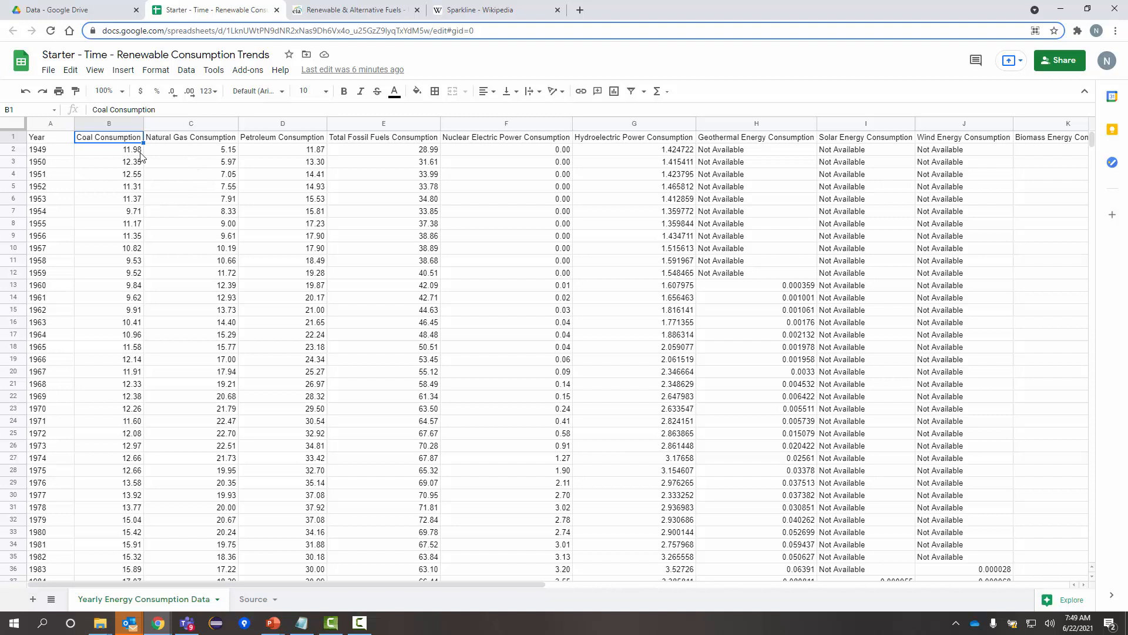
left_click(116, 153)
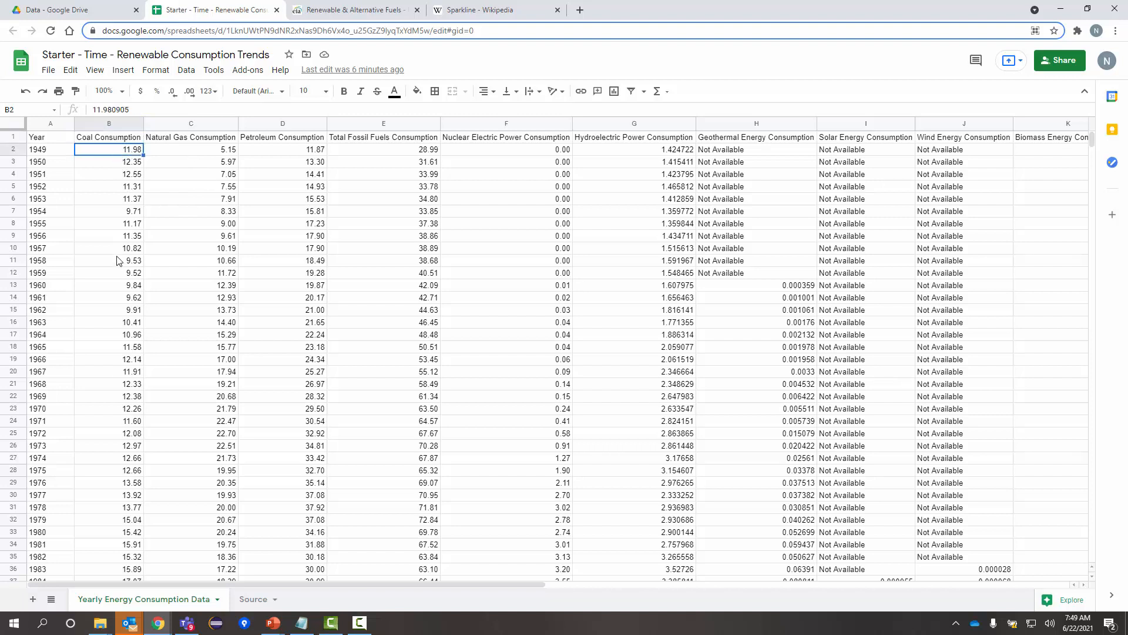
left_click(176, 301)
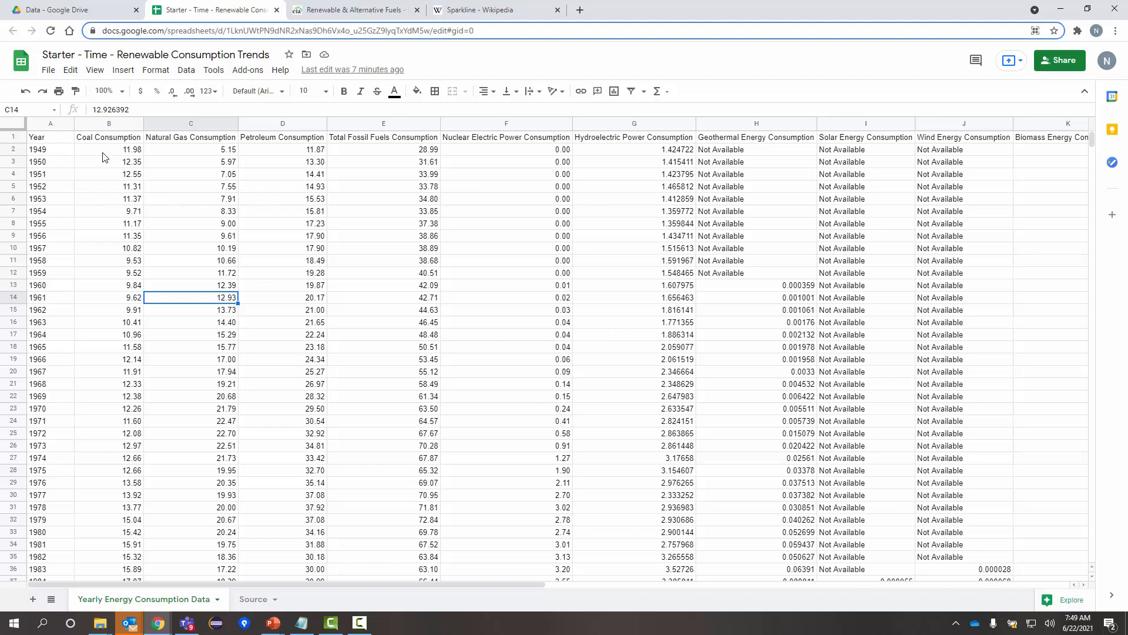
left_click(136, 187)
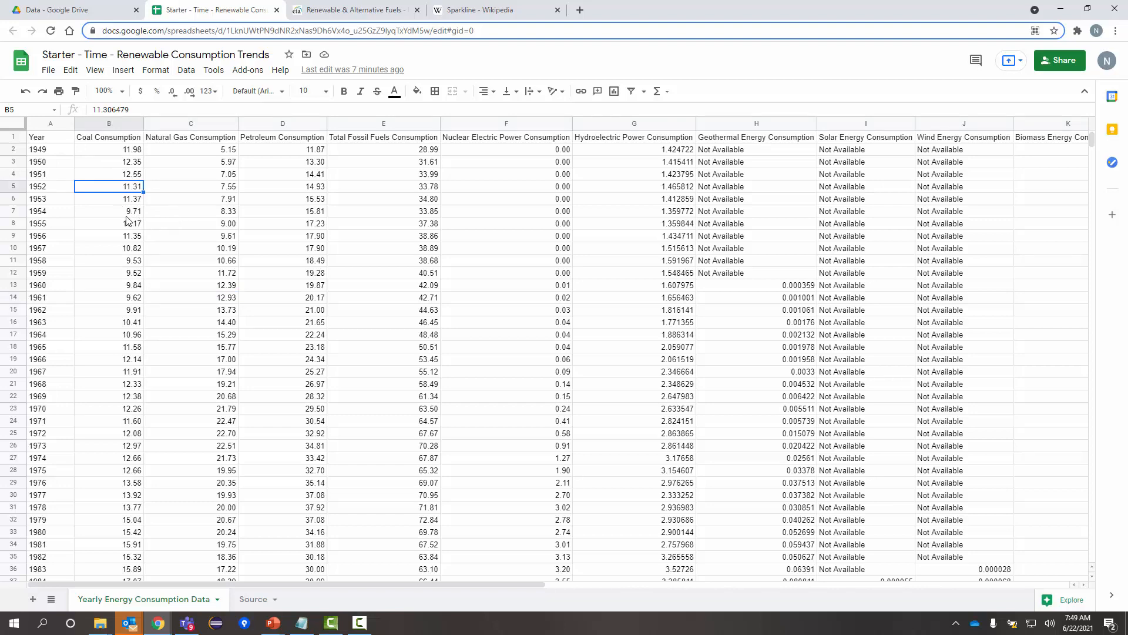
key("Down")
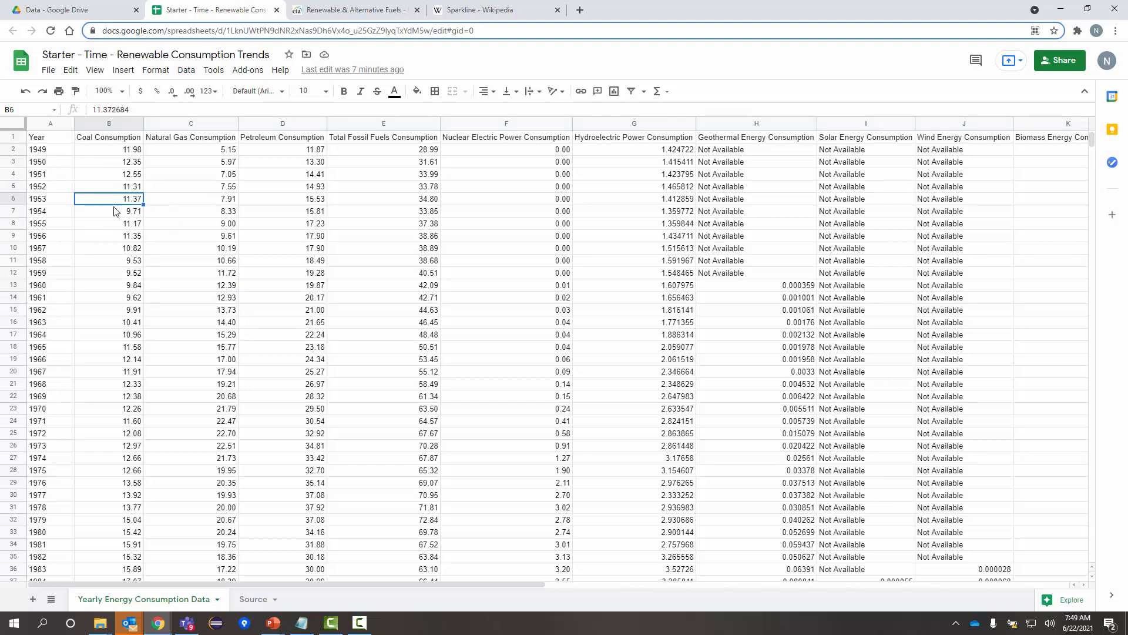
Step: Copy the entire data range A1:M73 of the Yearly Energy Consumption Data sheet
key("ctrl+a")
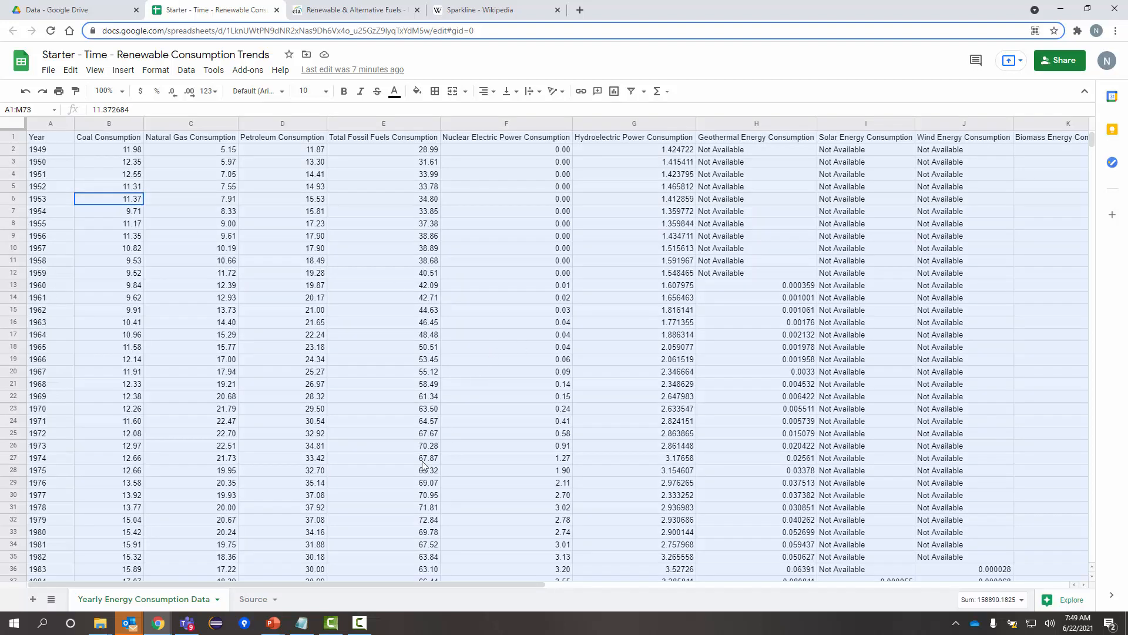
left_click_drag(411, 585, 128, 259)
right_click(147, 228)
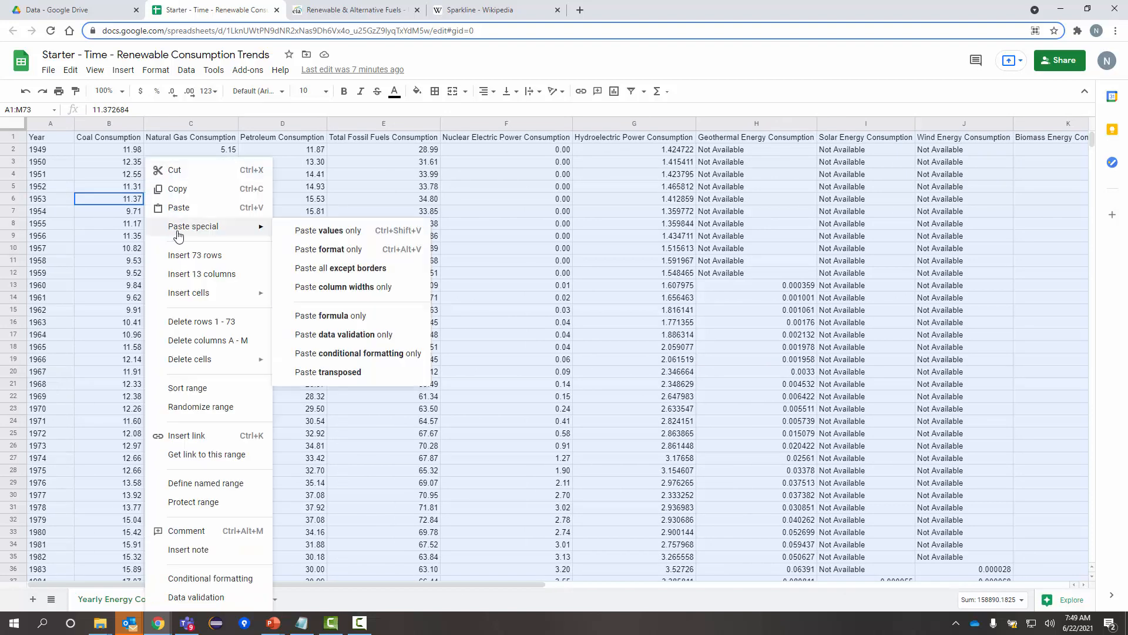
left_click(187, 191)
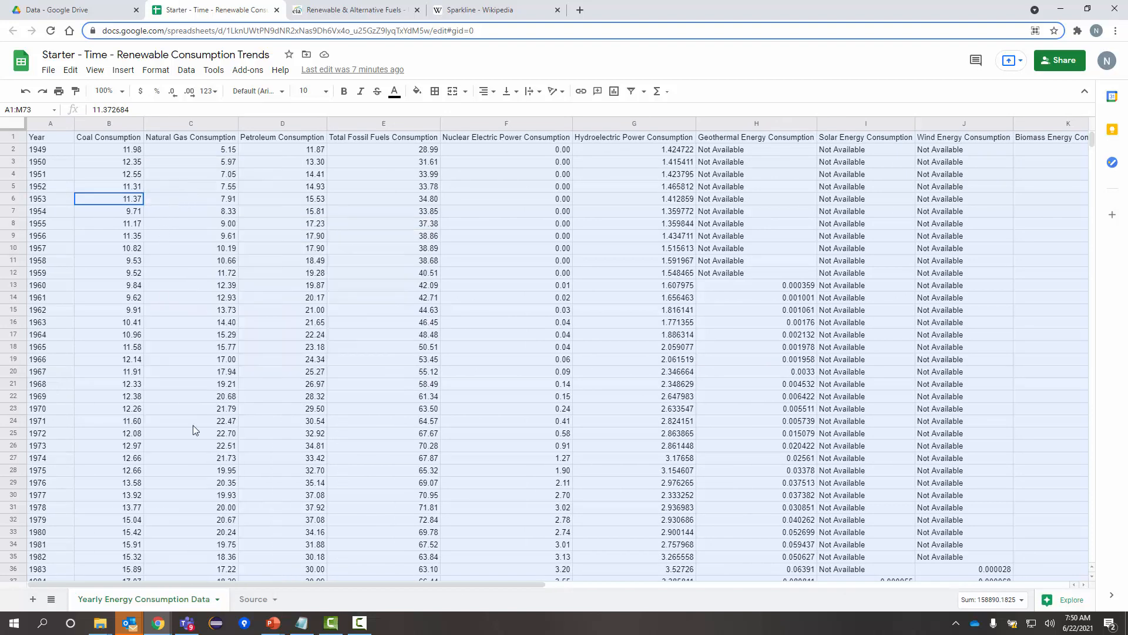
Step: Add a new sheet and paste the copied energy data transposed, starting at cell A1
left_click(33, 599)
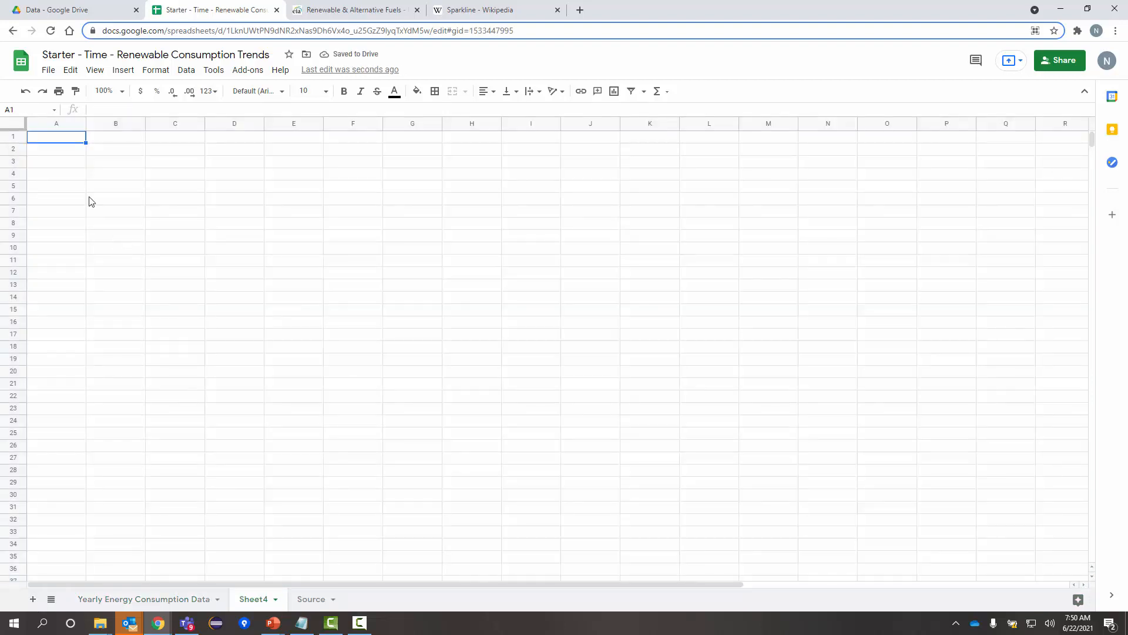
right_click(62, 142)
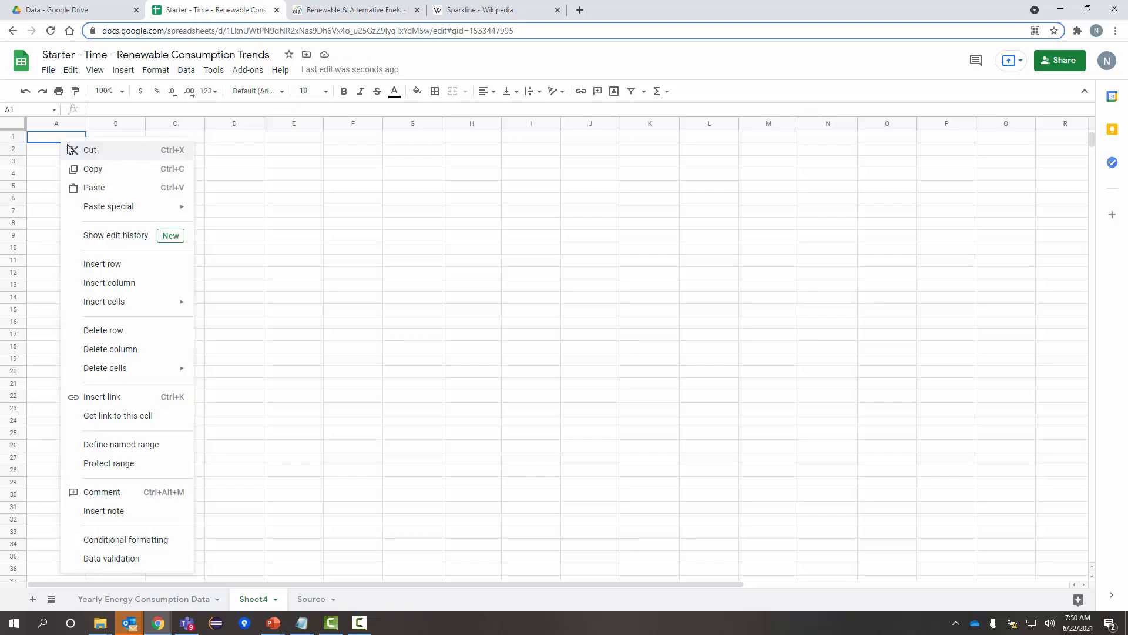
mouse_move(104, 211)
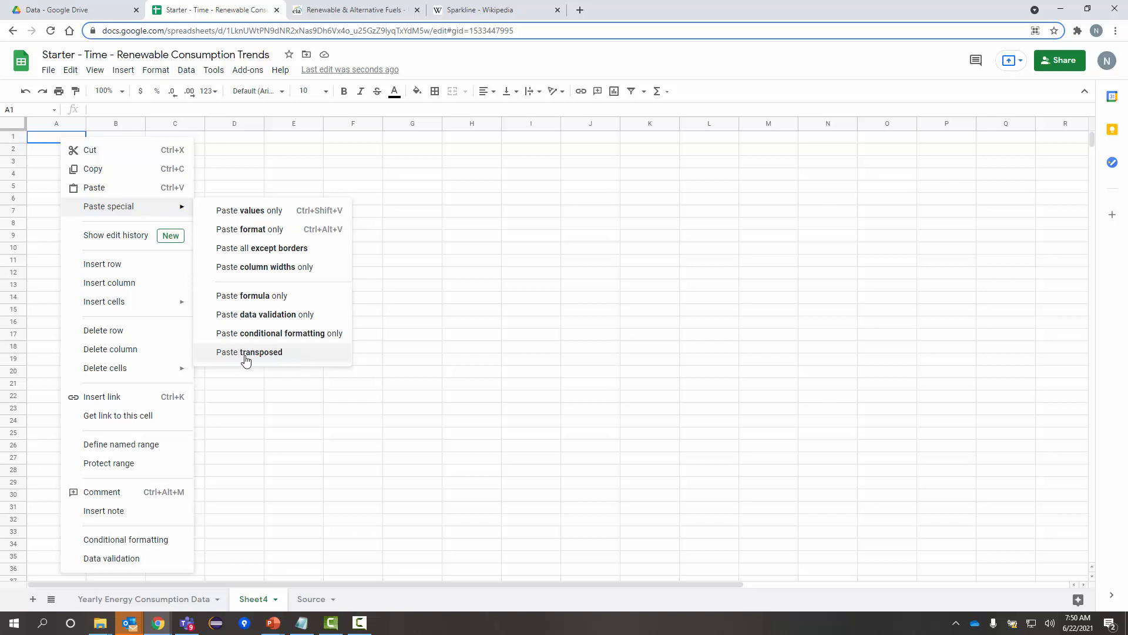
left_click(284, 353)
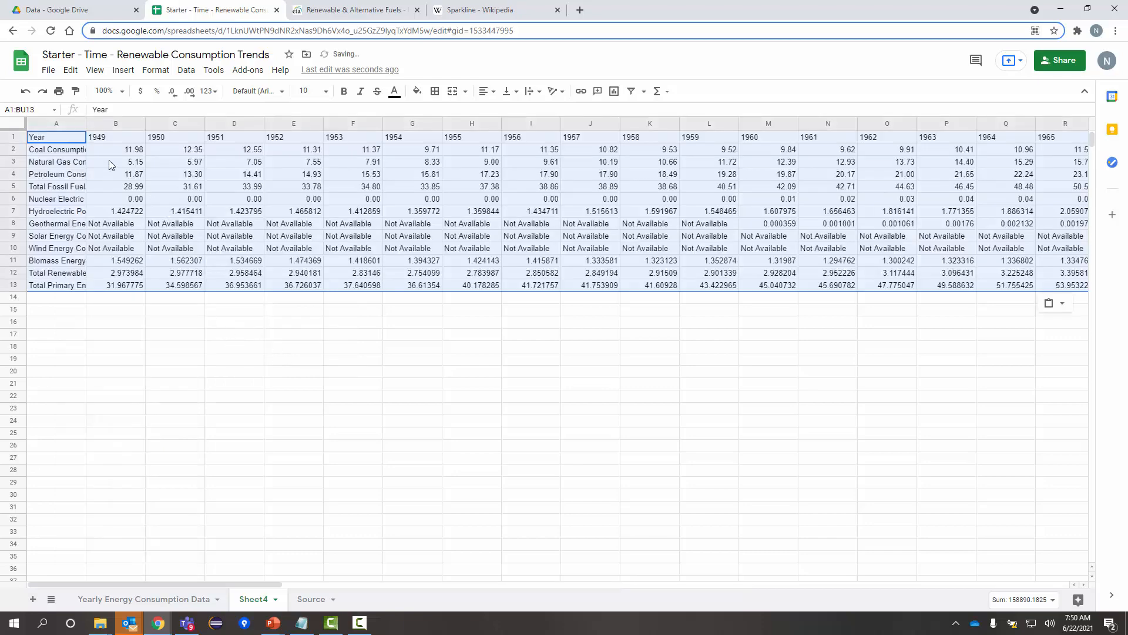
Step: Widen column A of the transposed sheet until the full energy source names fit
left_click(110, 140)
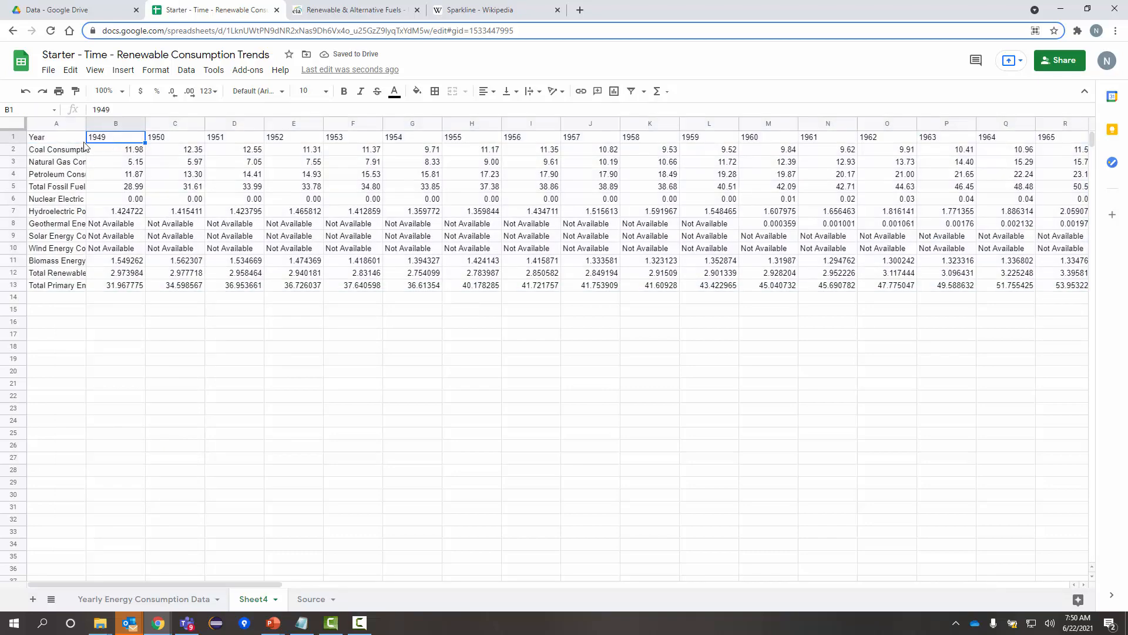
left_click_drag(85, 126, 114, 125)
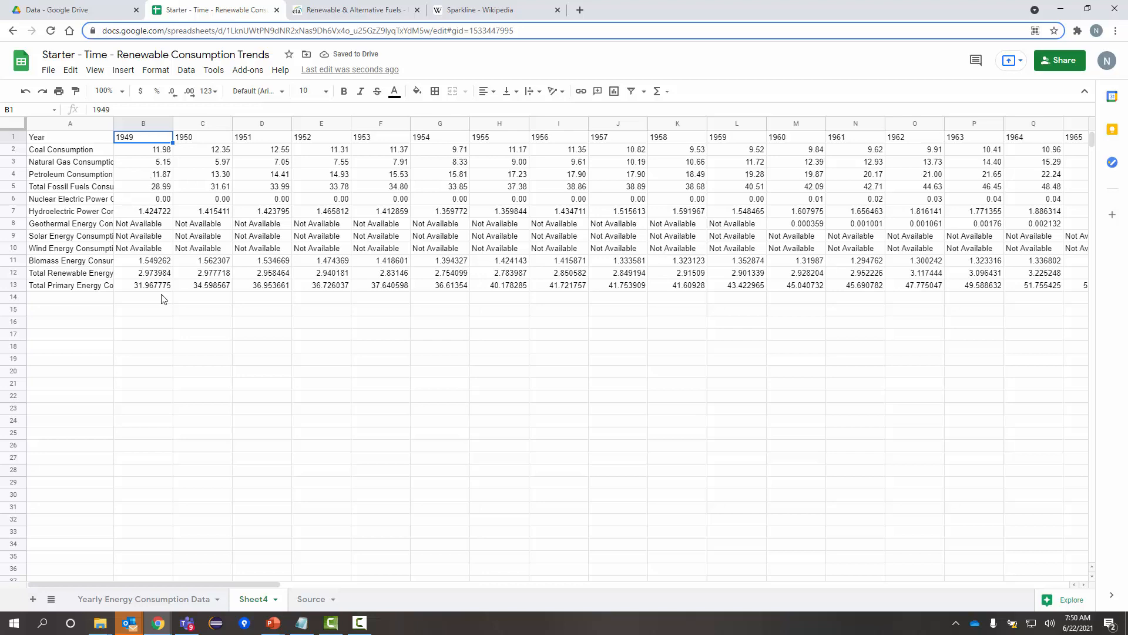
left_click_drag(113, 125, 176, 125)
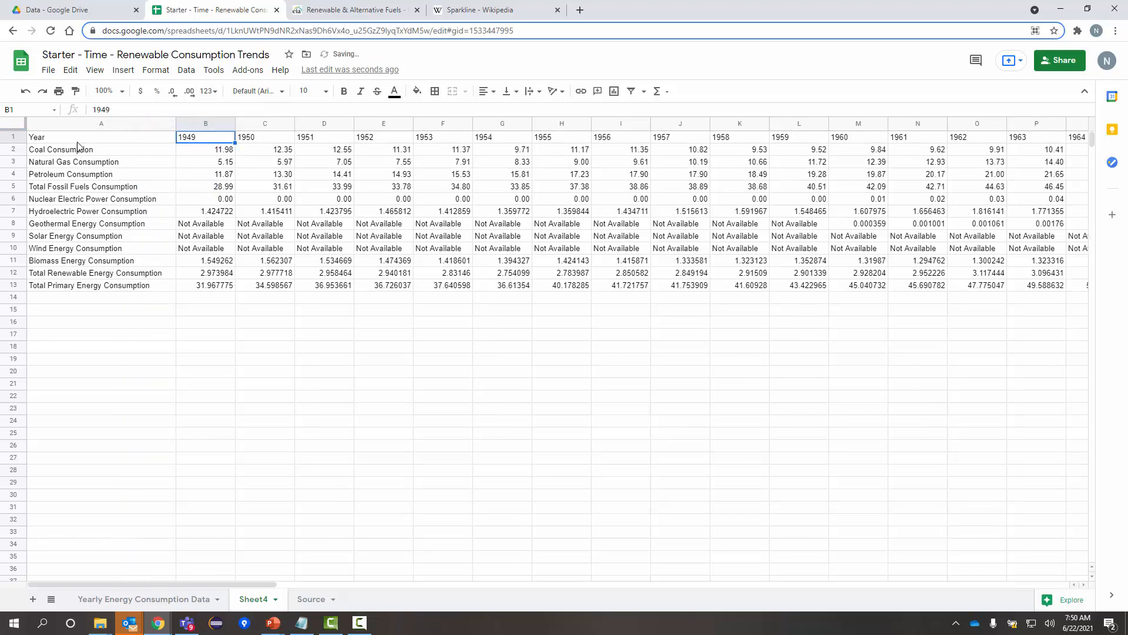
Step: Insert one empty column between the energy source names and the 1949 column
left_click(90, 151)
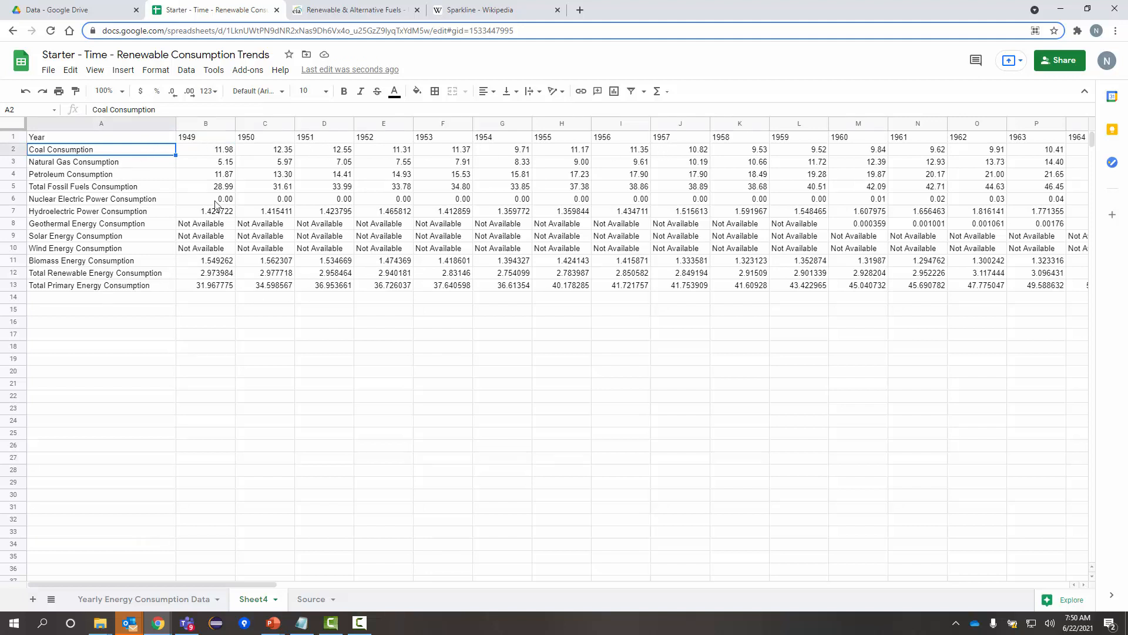
left_click(201, 150)
left_click(204, 163)
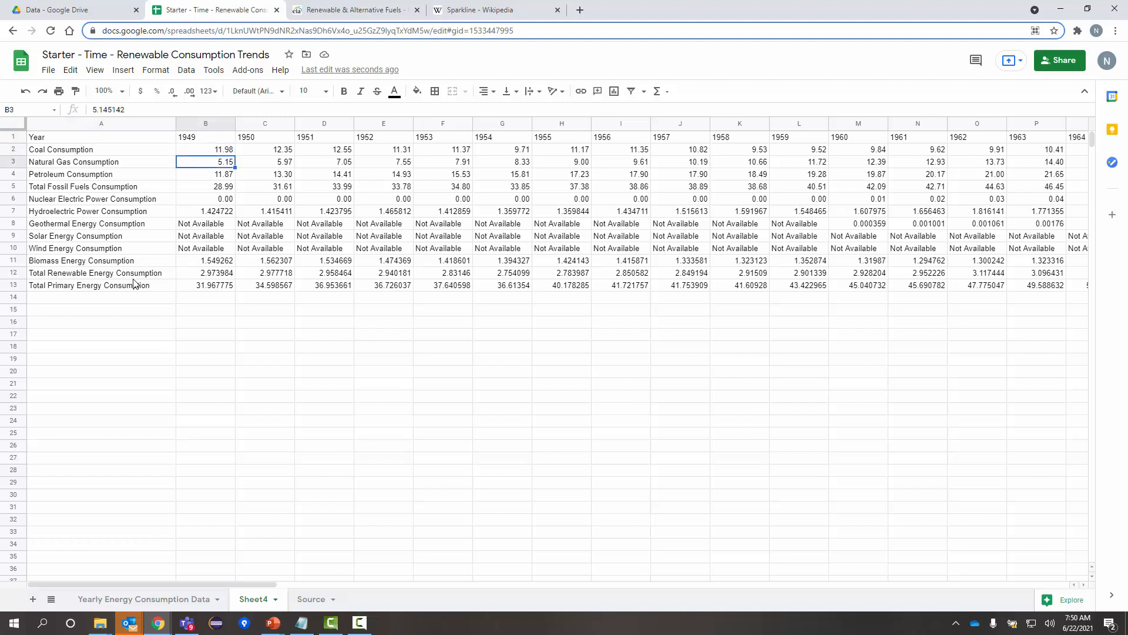
left_click(203, 124)
right_click(202, 124)
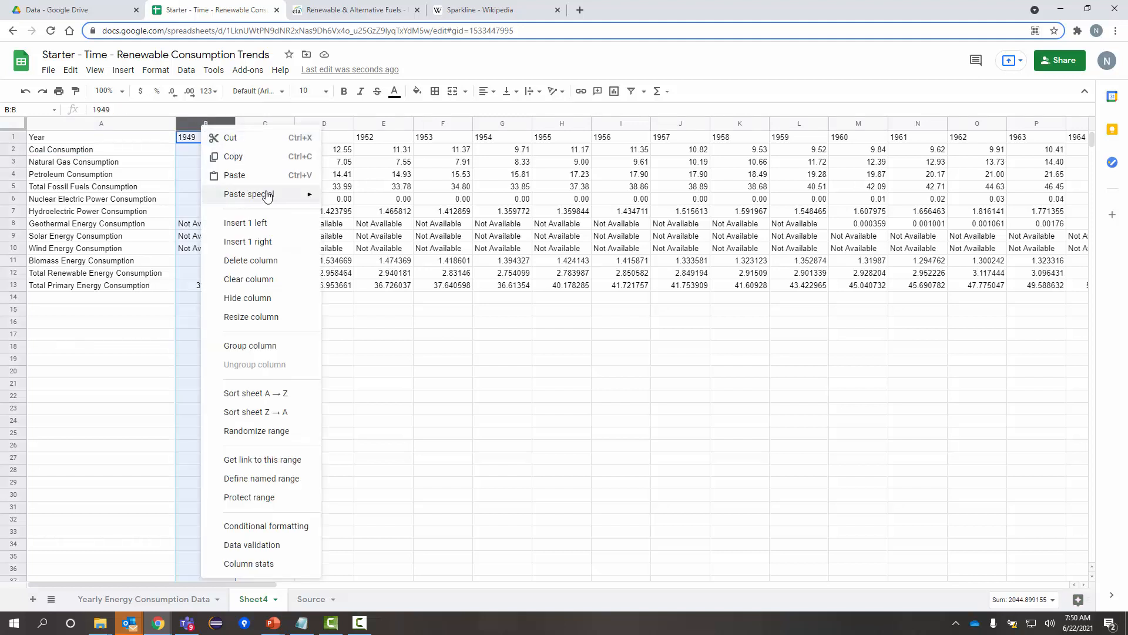
left_click(278, 229)
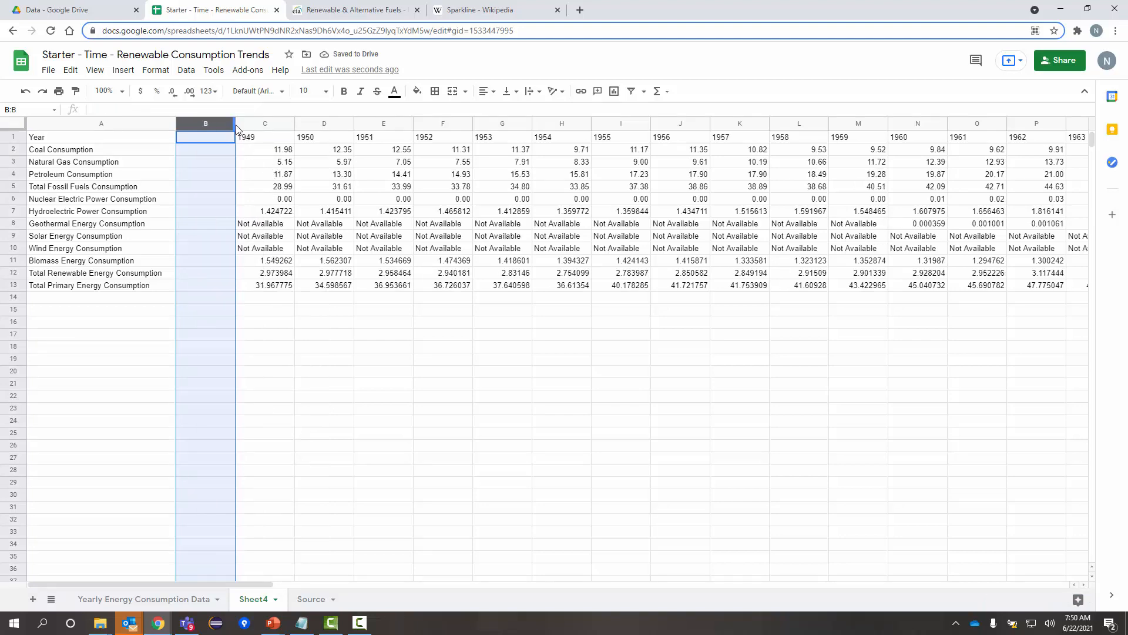
Step: Widen the empty column B between the energy source names and the 1949 column
left_click_drag(245, 123, 529, 154)
left_click(297, 248)
left_click(319, 164)
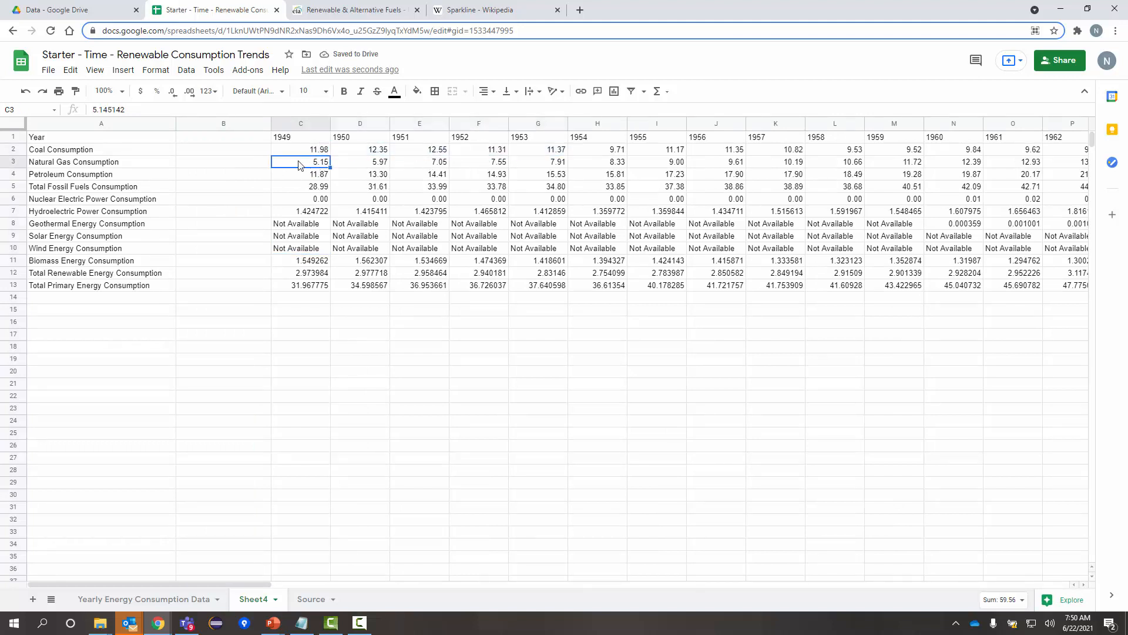
left_click(220, 154)
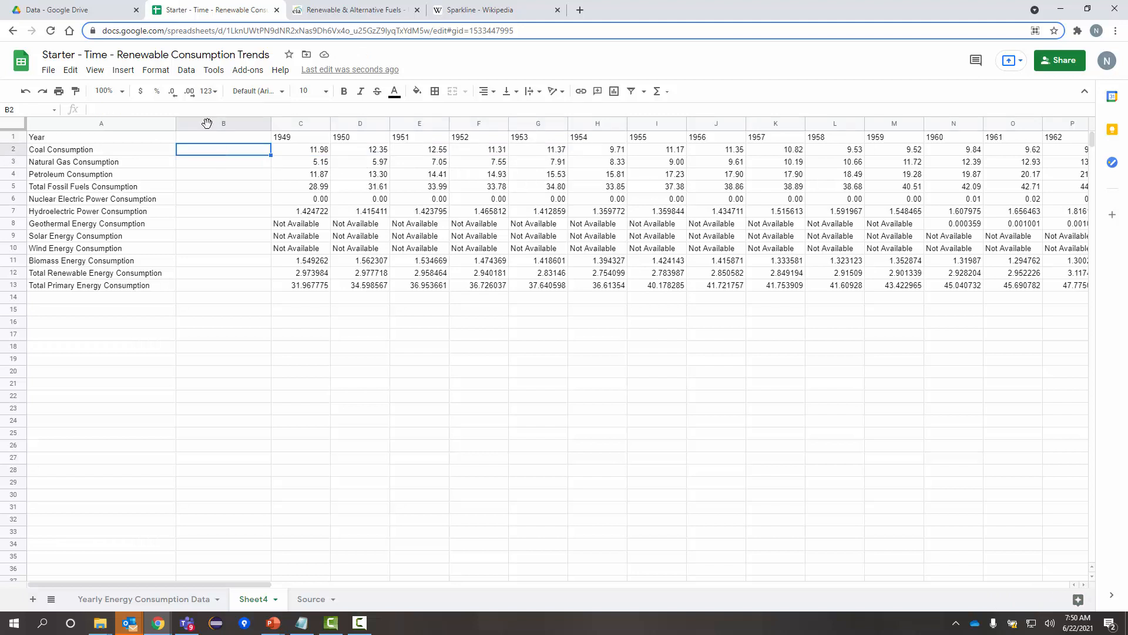
left_click(123, 70)
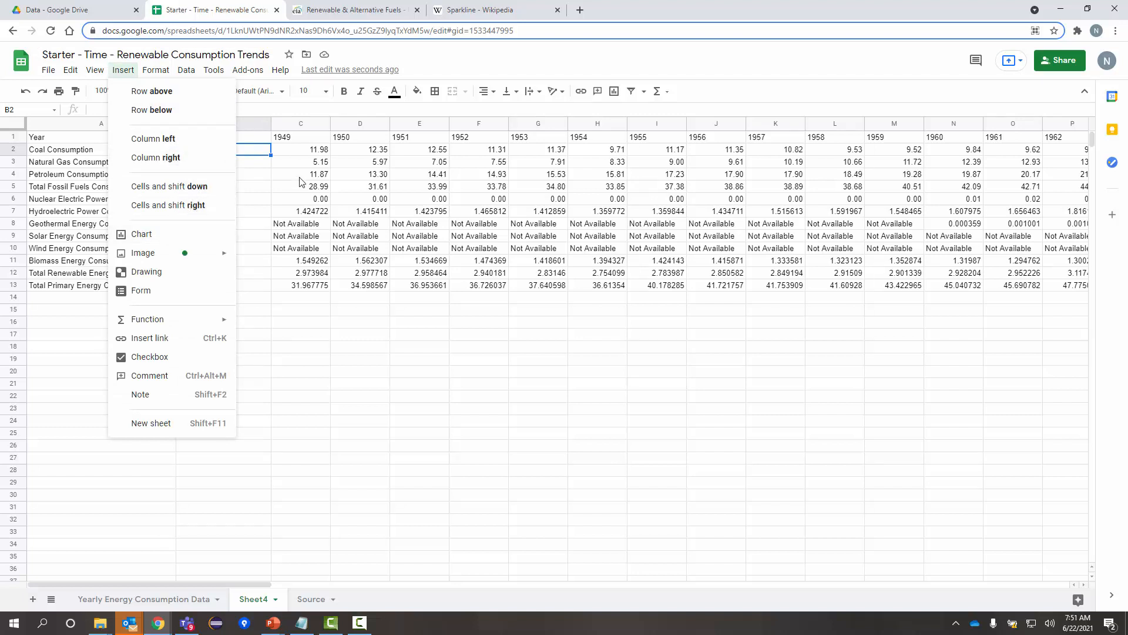
left_click(282, 163)
Step: Enter the formula =sparkline(C2:BV2) in cell B2 to chart Coal Consumption from 1949 to 2020
left_click(229, 151)
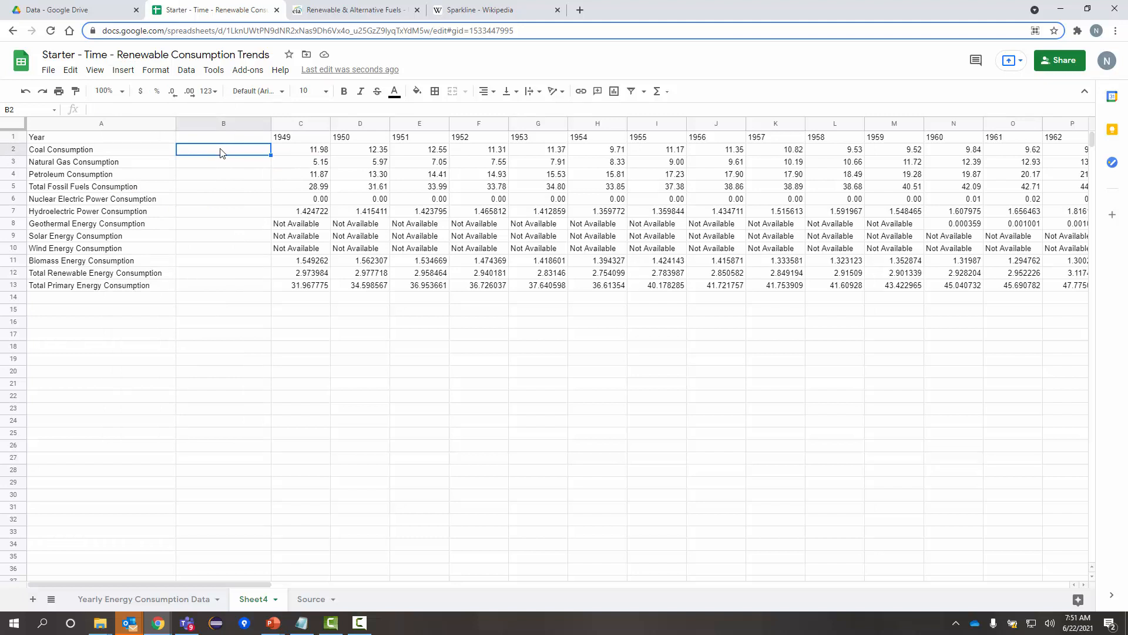
type("=")
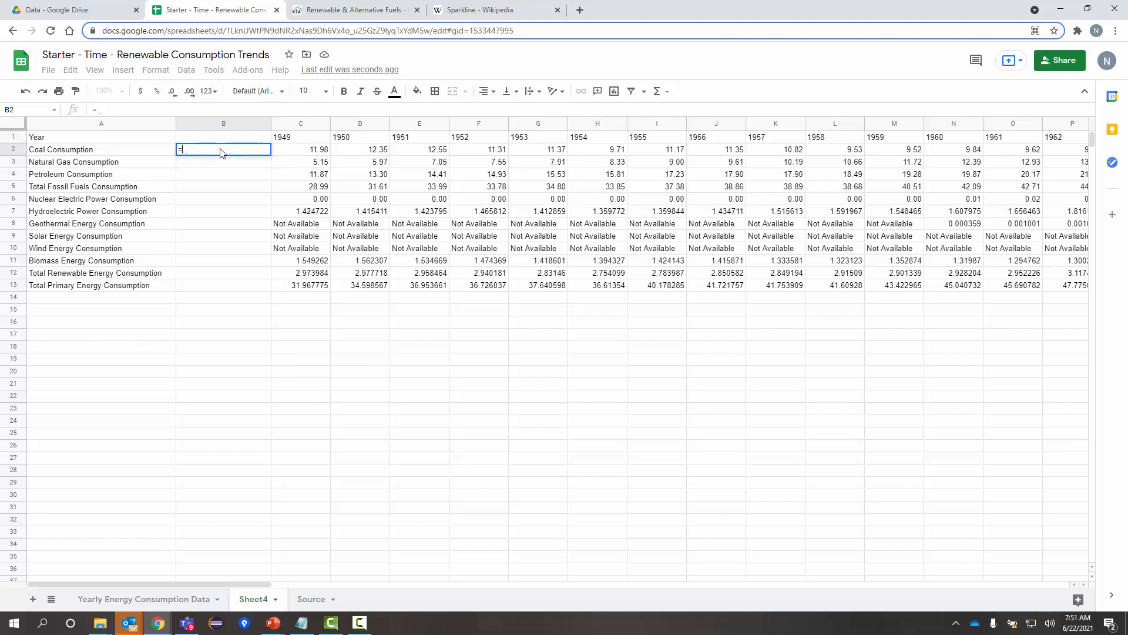
type("sp")
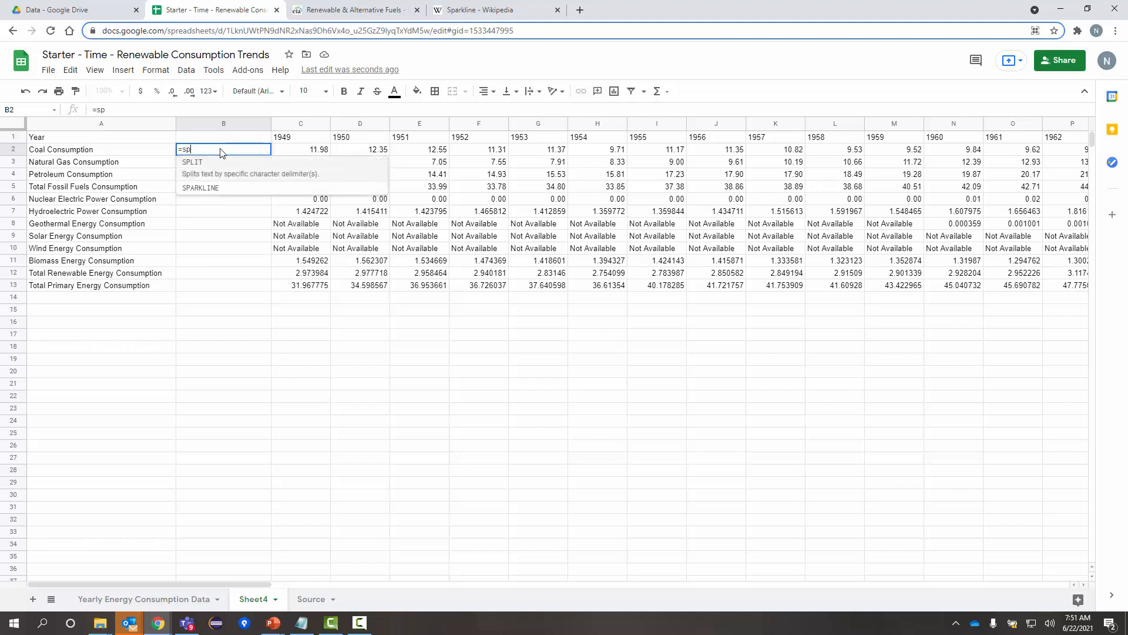
type("ark")
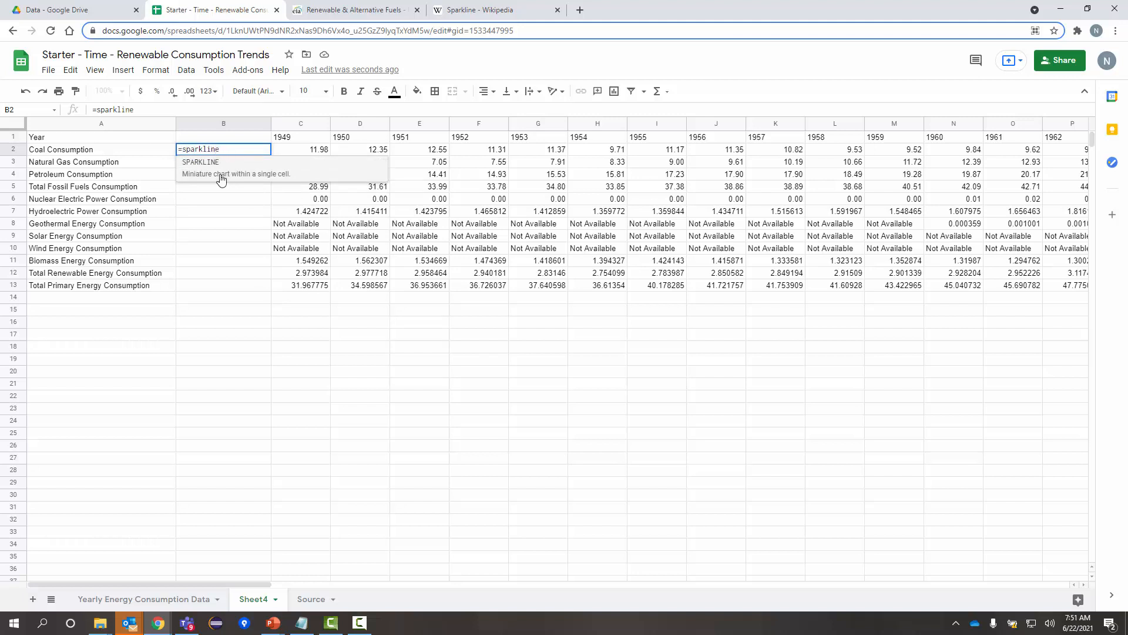
type("line")
left_click(251, 179)
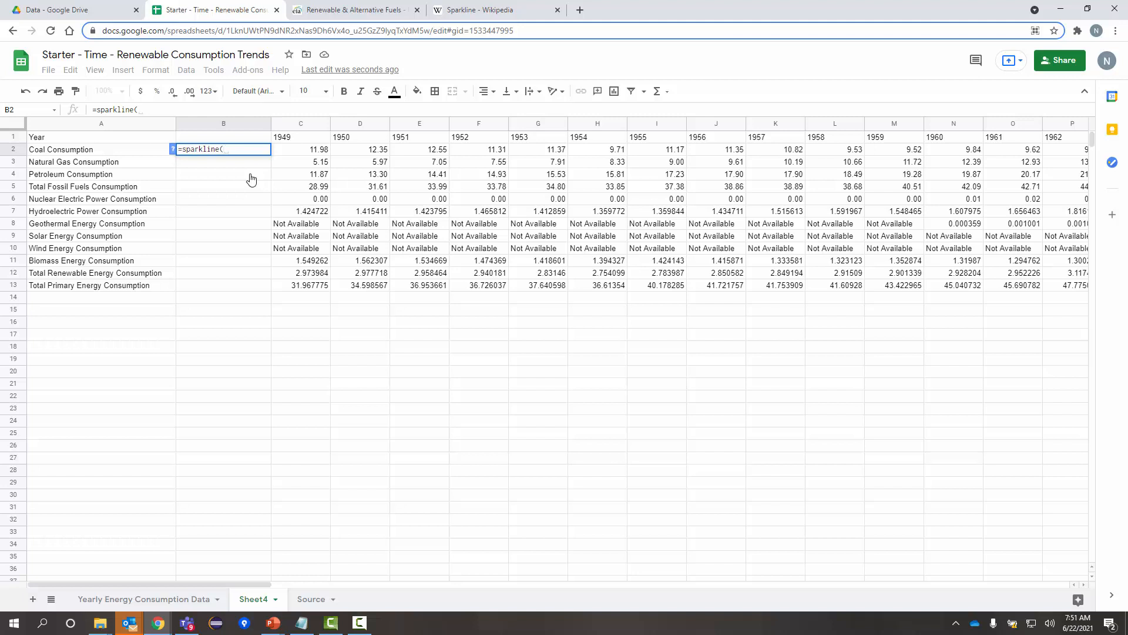
left_click(173, 150)
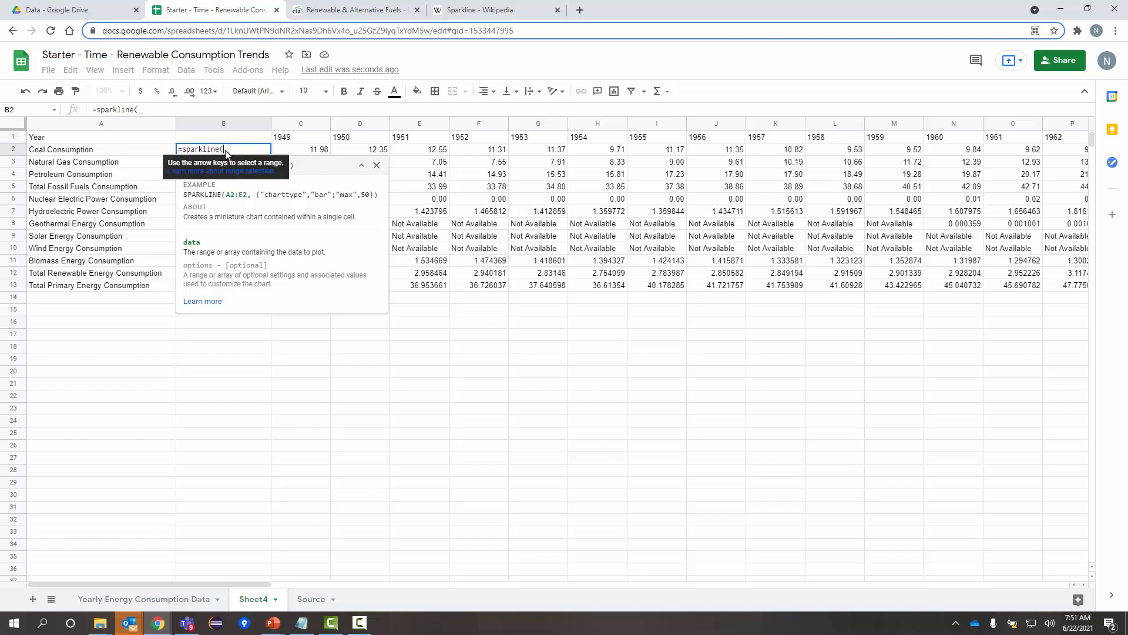
left_click_drag(301, 150, 1006, 155)
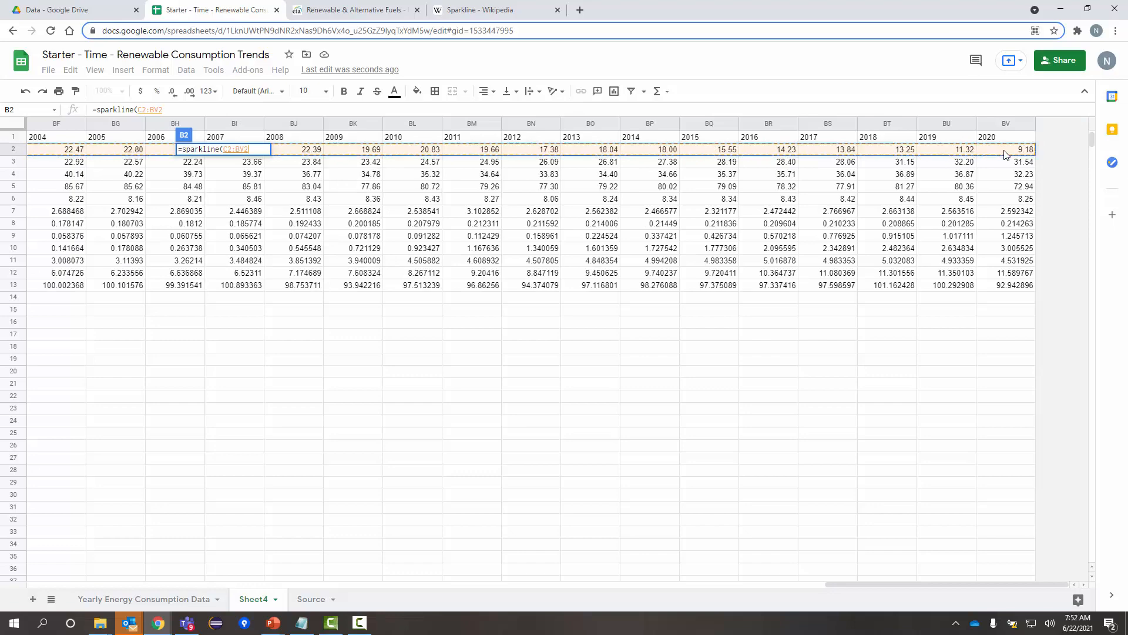
left_click_drag(999, 584, 120, 560)
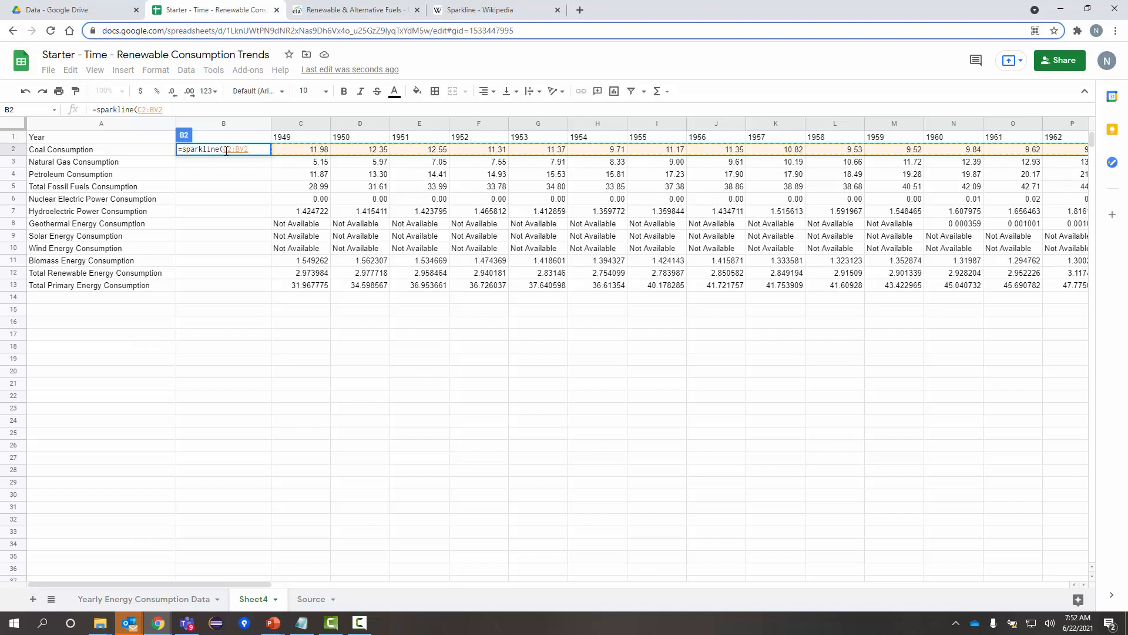
type(")")
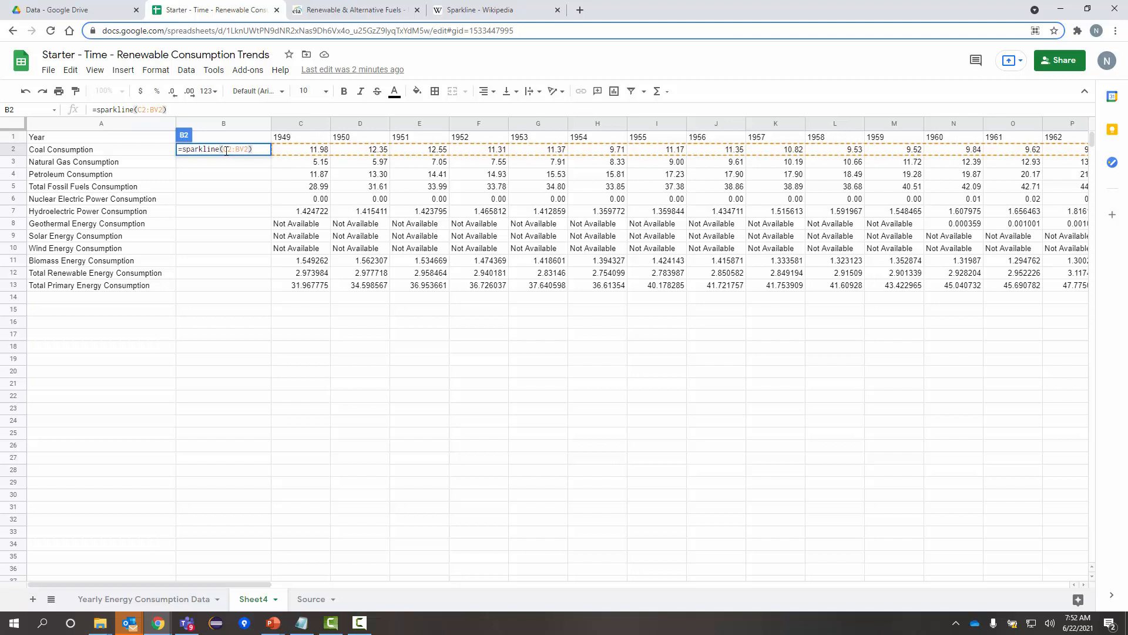
key("Return")
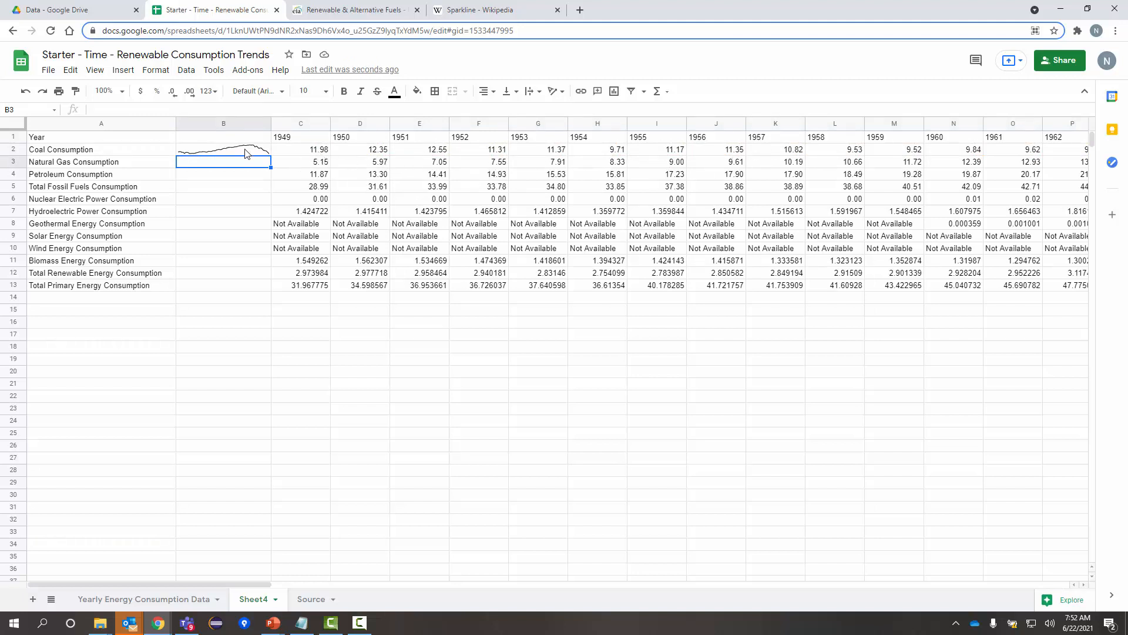
Step: Copy the Coal Consumption sparkline from B2 into cell B3 for Natural Gas Consumption
left_click(247, 153)
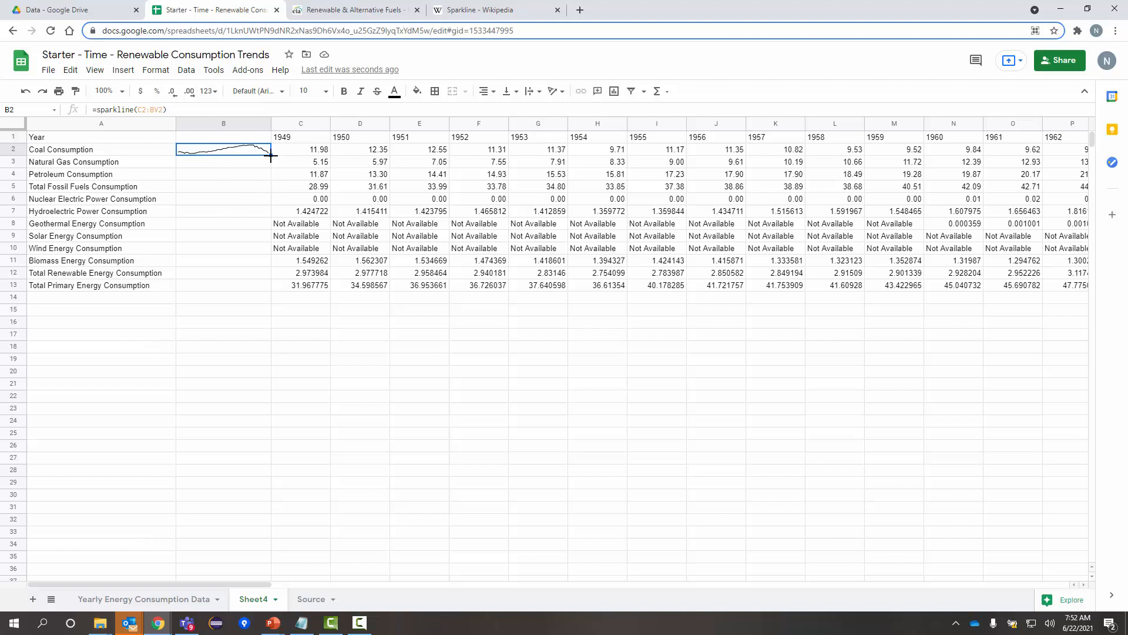
key("ctrl+c")
key("Down")
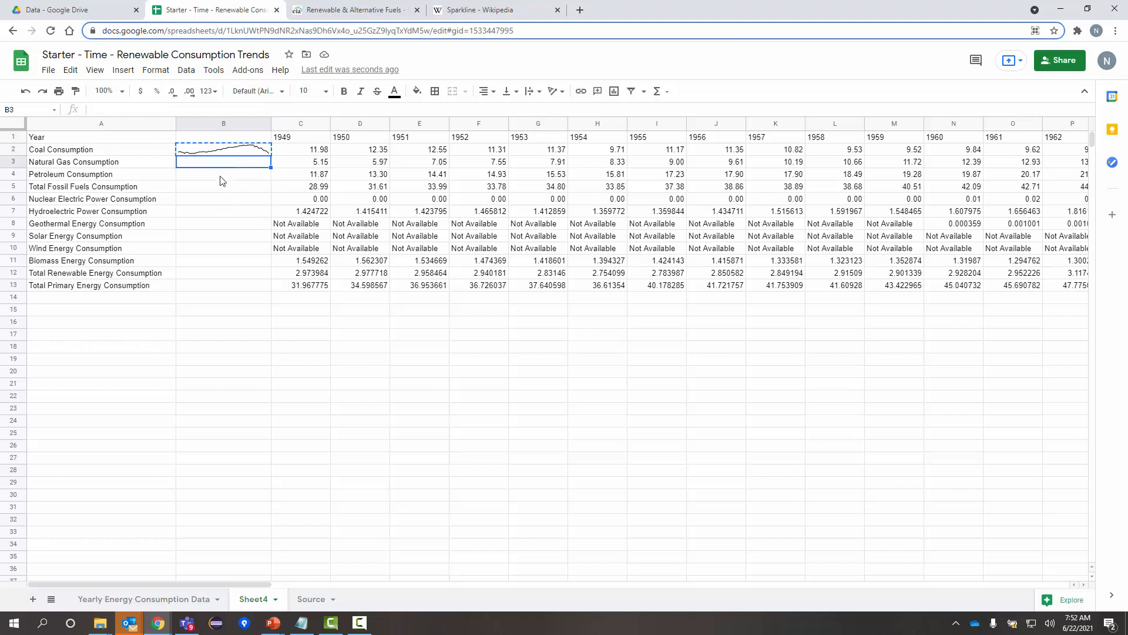
key("ctrl+v")
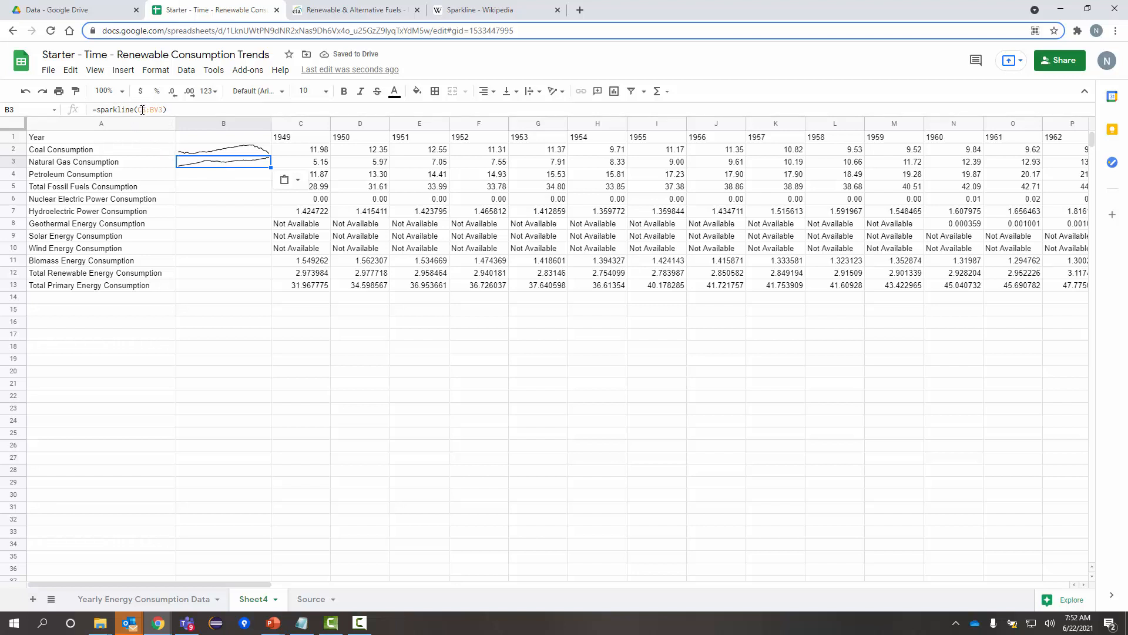
Step: Compare the data ranges used by the sparkline formulas in cells B2 and B3
left_click(194, 147)
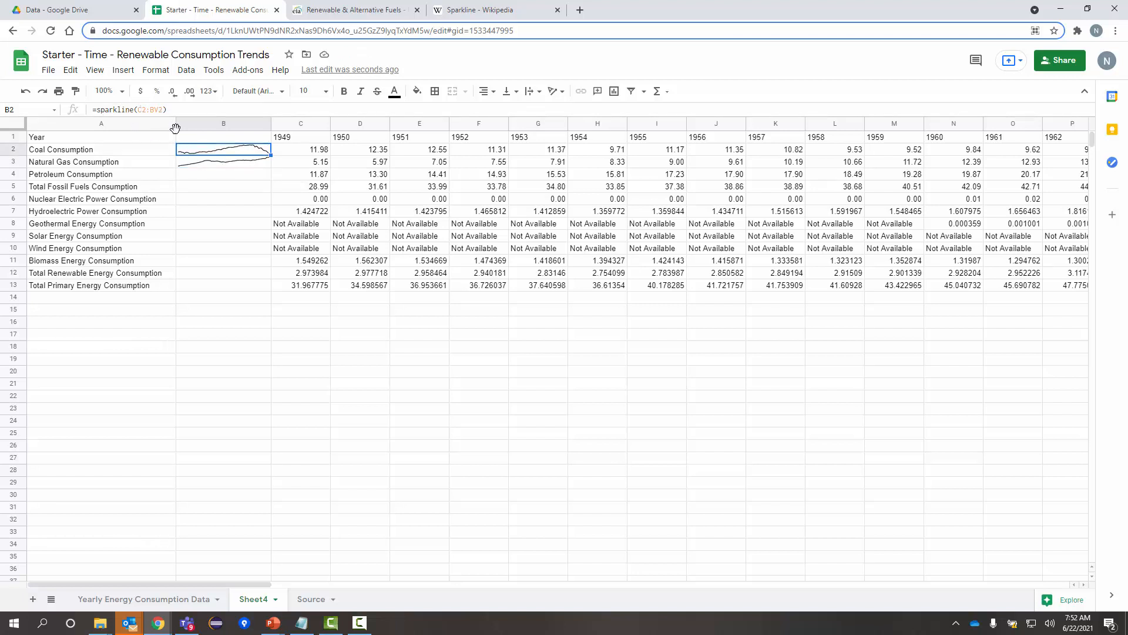
left_click(198, 163)
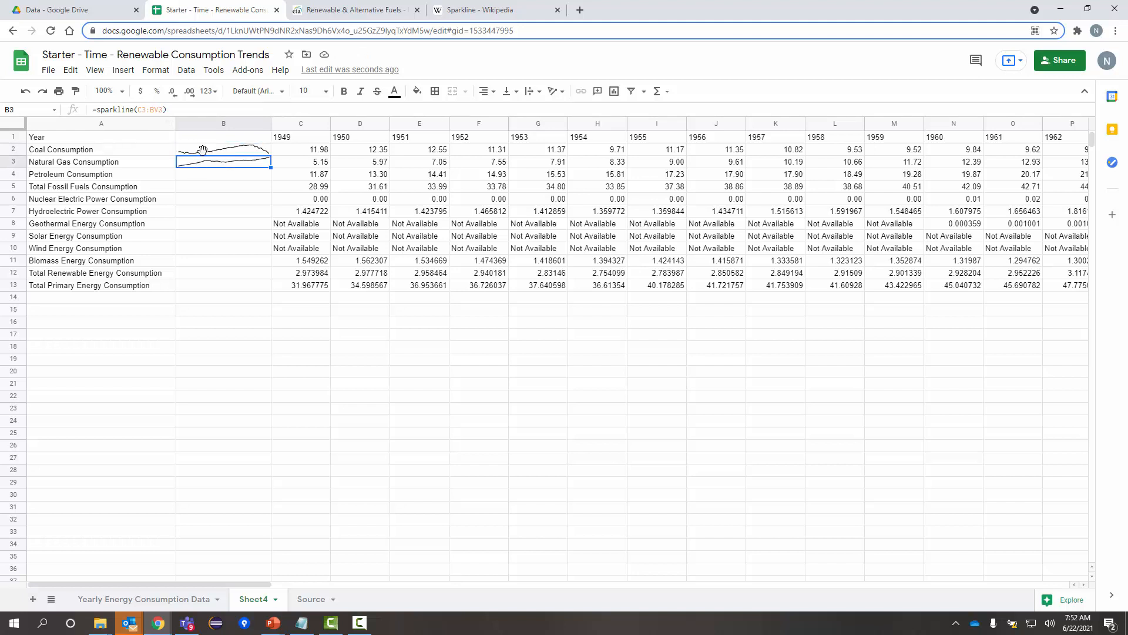
left_click(157, 110)
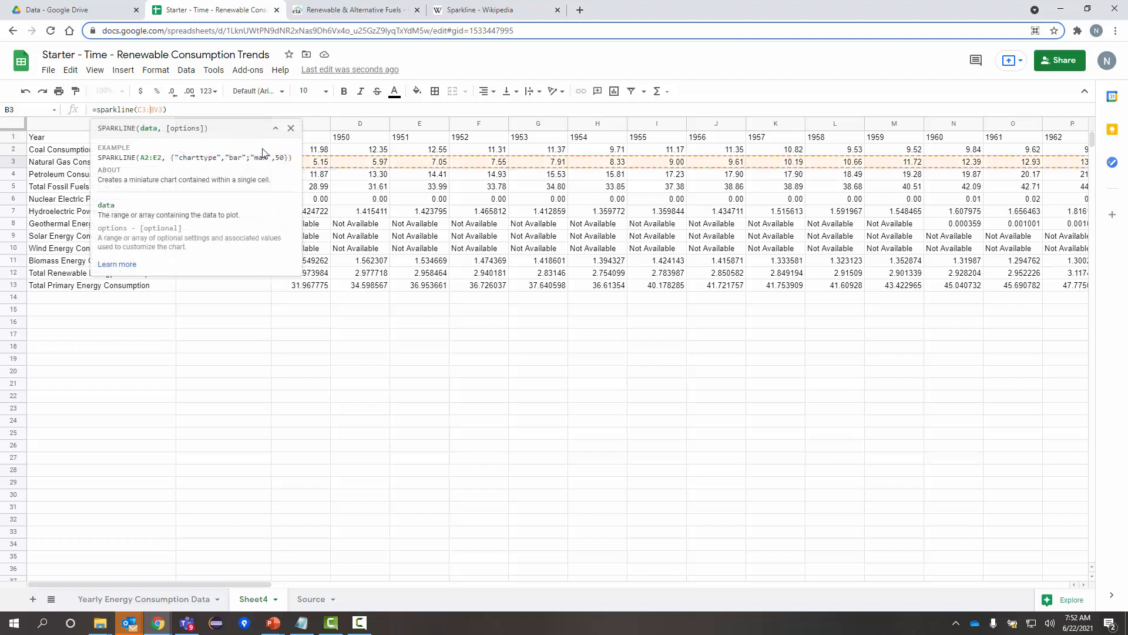
left_click(291, 128)
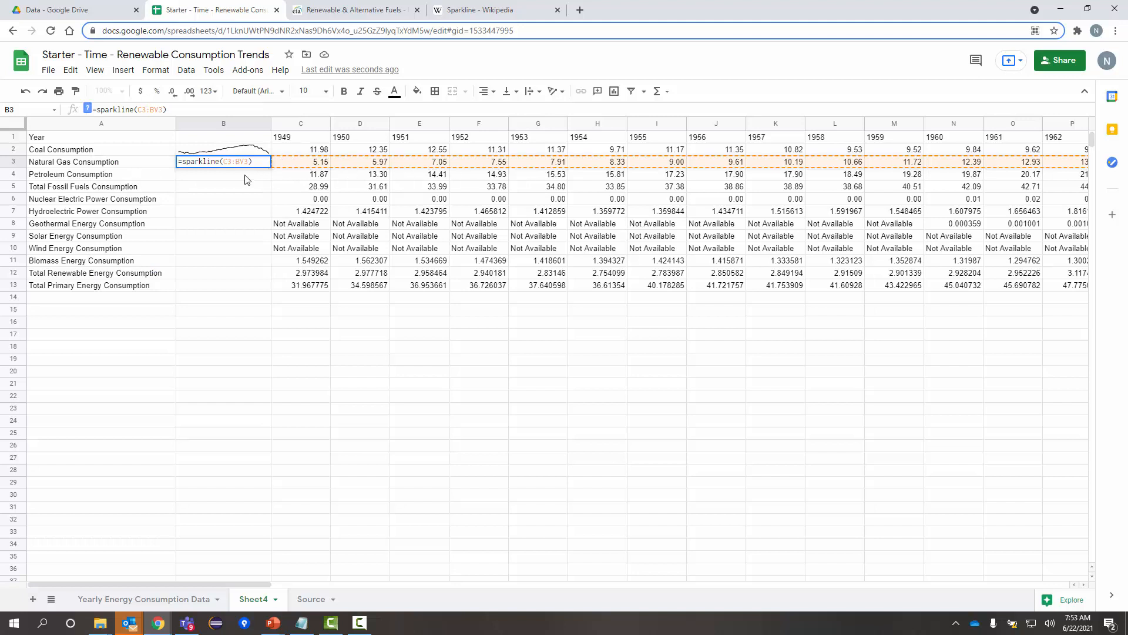
left_click(256, 162)
key("Return")
Step: Fill the Natural Gas sparkline formula from B3 down to B13 for all remaining energy sources
left_click(233, 165)
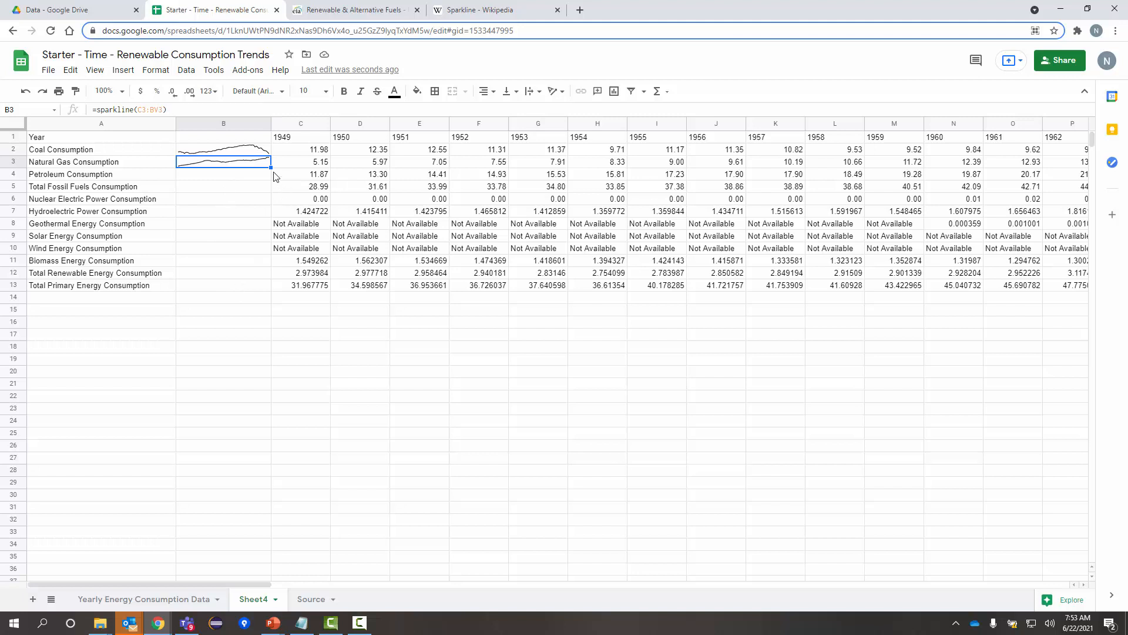
left_click_drag(270, 167, 268, 282)
left_click_drag(269, 282, 268, 282)
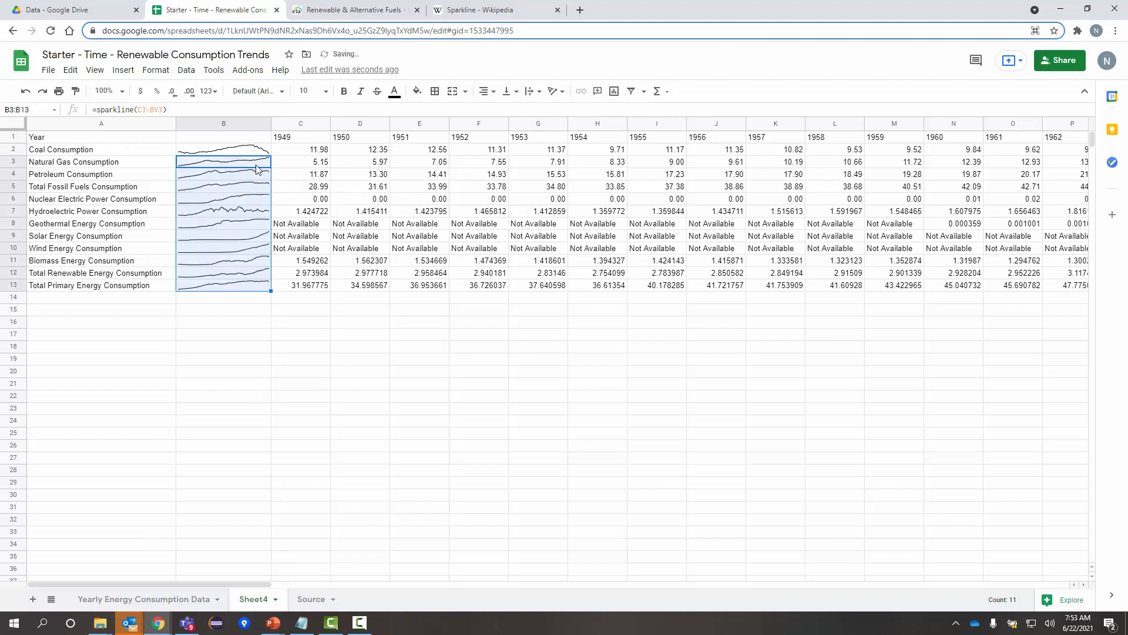
Step: Check the formula ranges of the filled sparklines for nuclear, geothermal, wind, total renewable and total primary energy
left_click(245, 201)
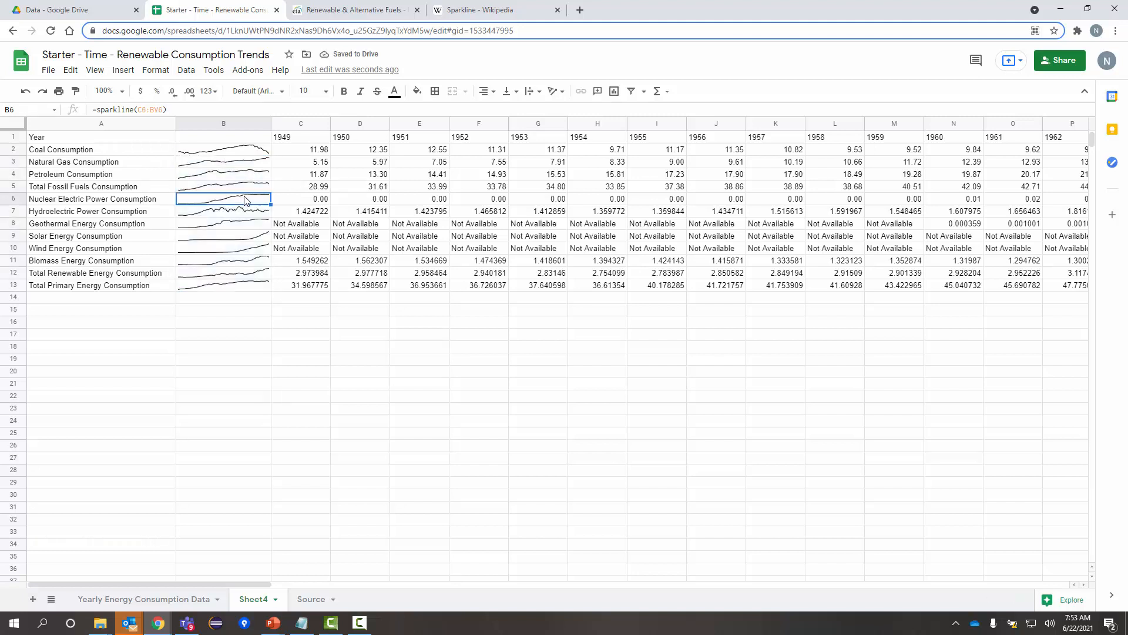
left_click(246, 226)
left_click(241, 247)
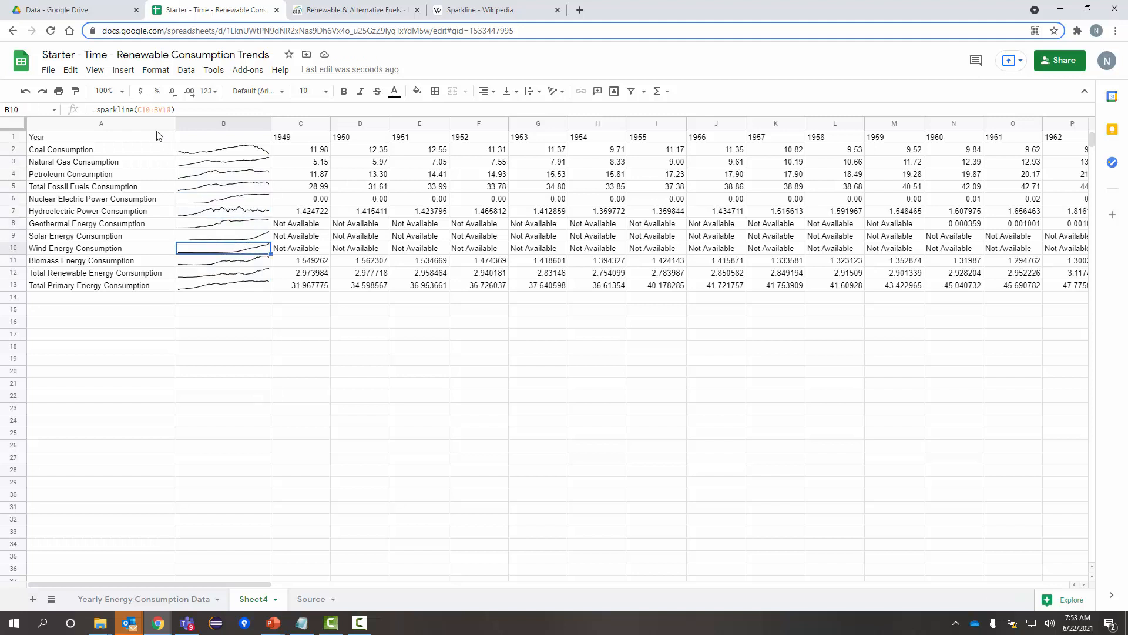
left_click(215, 275)
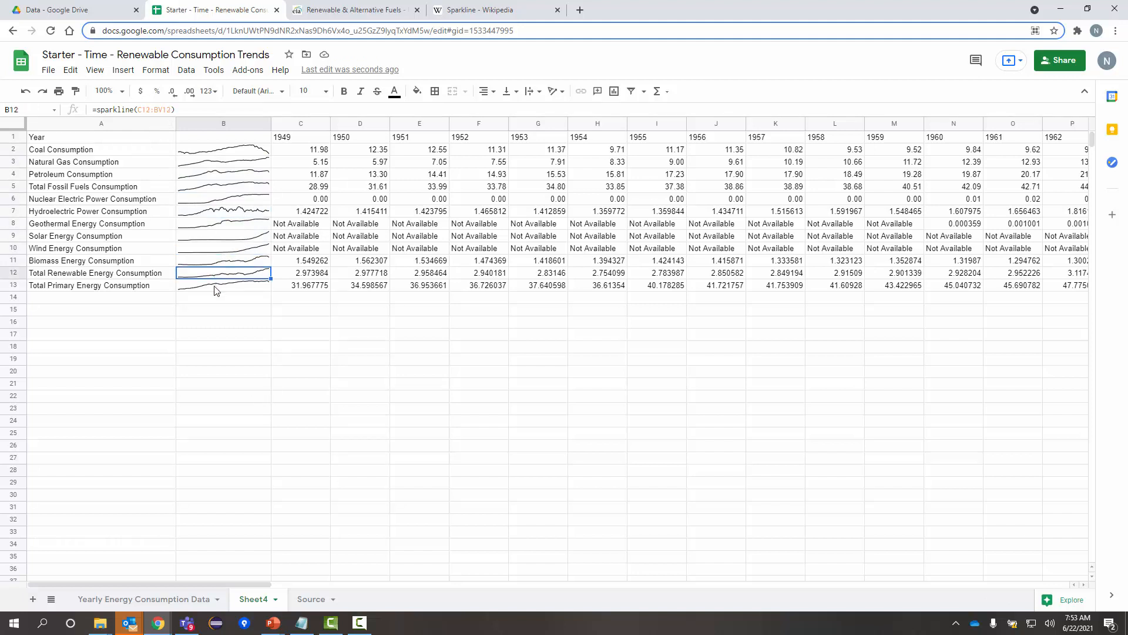
left_click(215, 288)
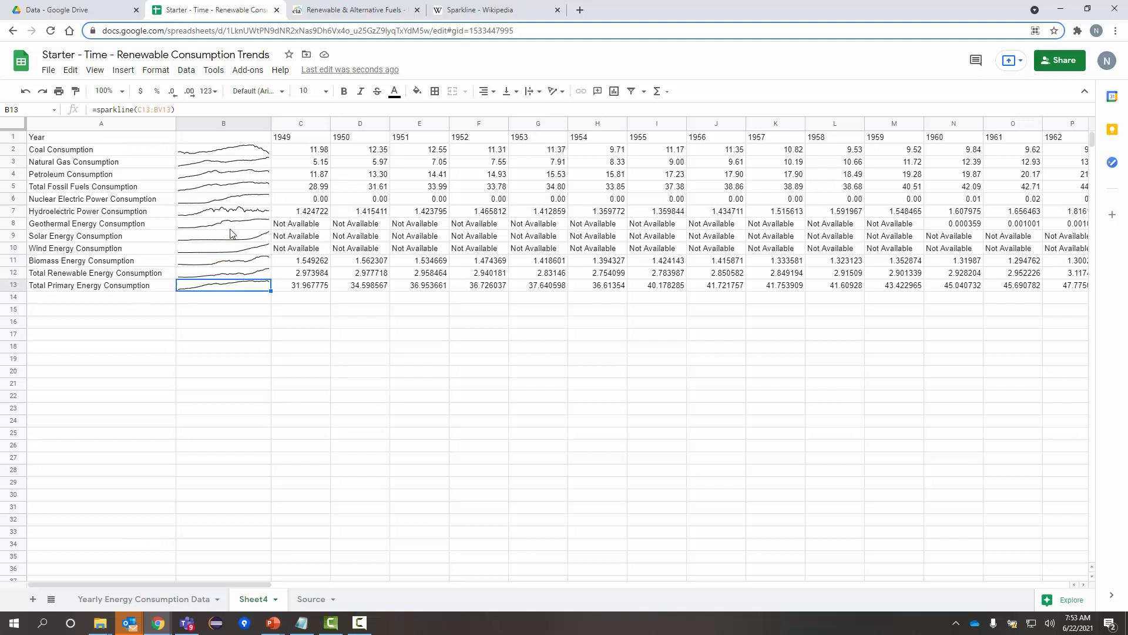
Step: Enter the header Sparkline in cell B1
left_click(234, 140)
type("Spa")
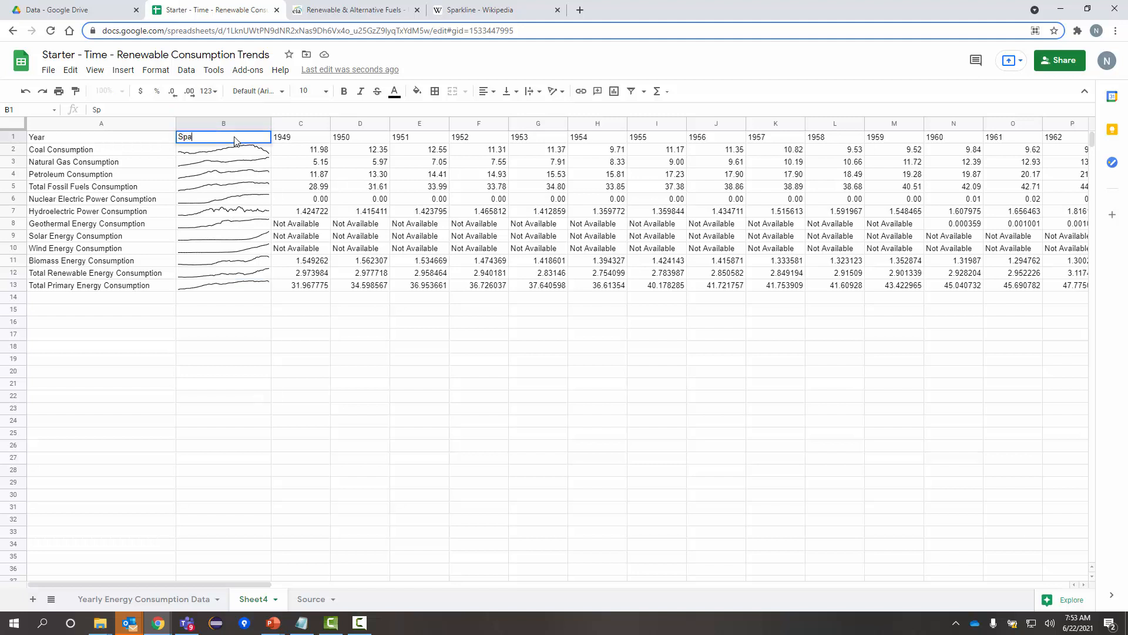
type("rkline")
key("Return")
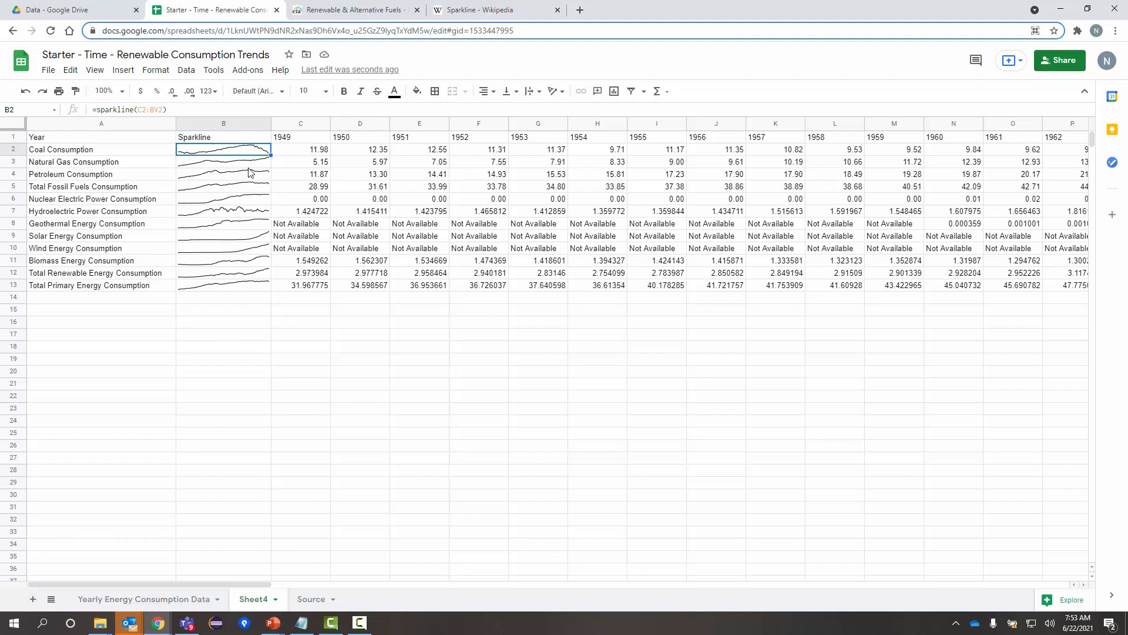
Step: Examine the sparkline trends for nuclear electric power, total renewable and total primary energy consumption
left_click(253, 201)
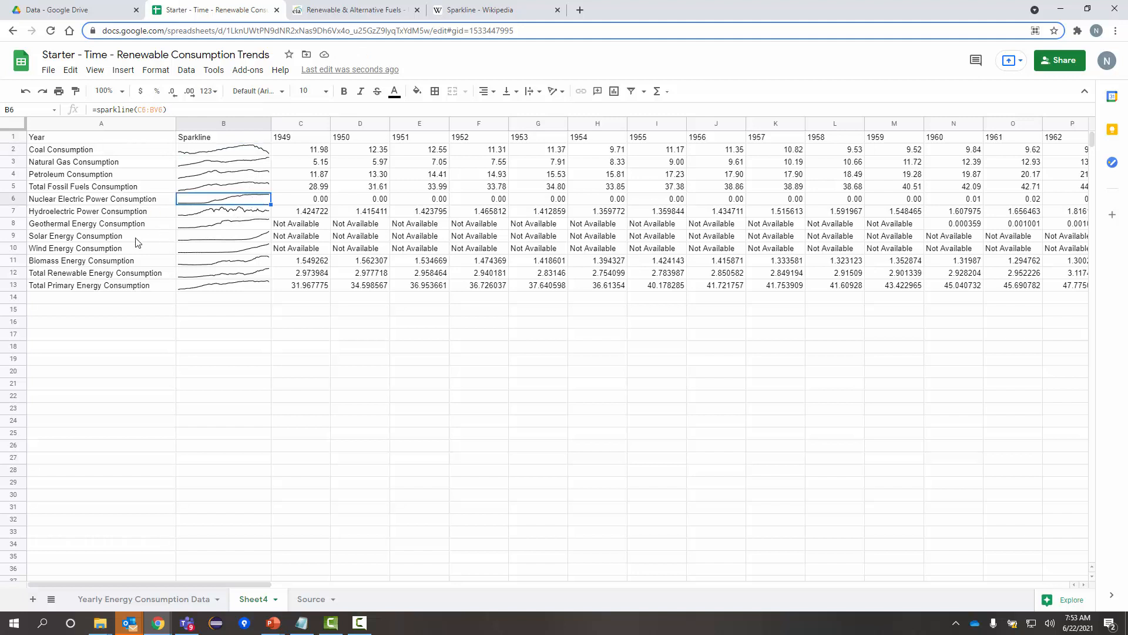
left_click(85, 286)
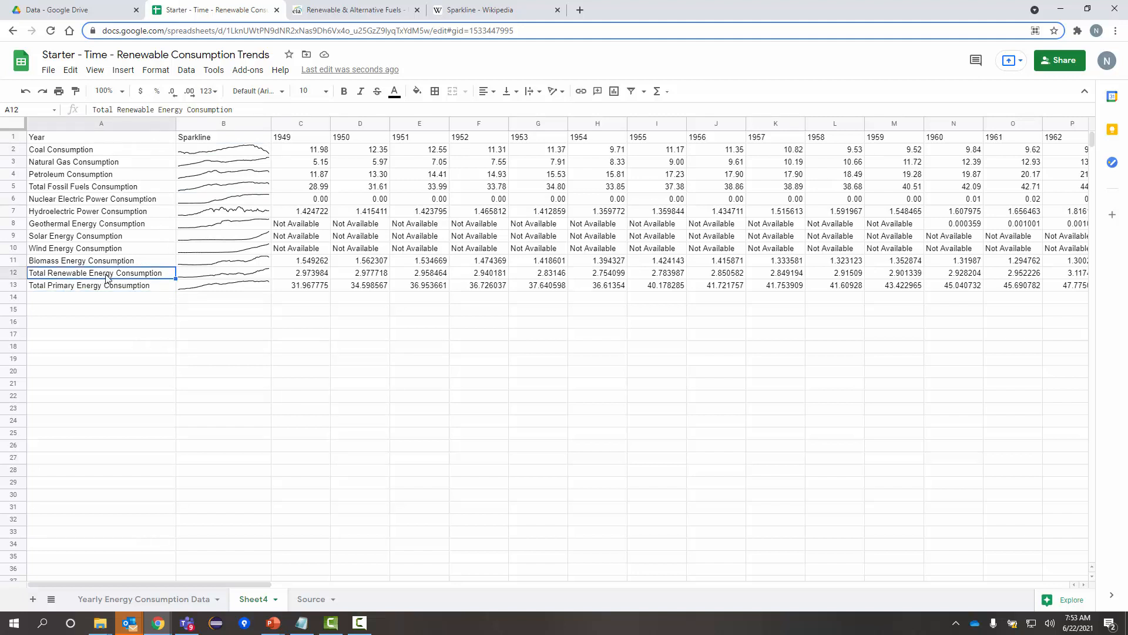
left_click(213, 288)
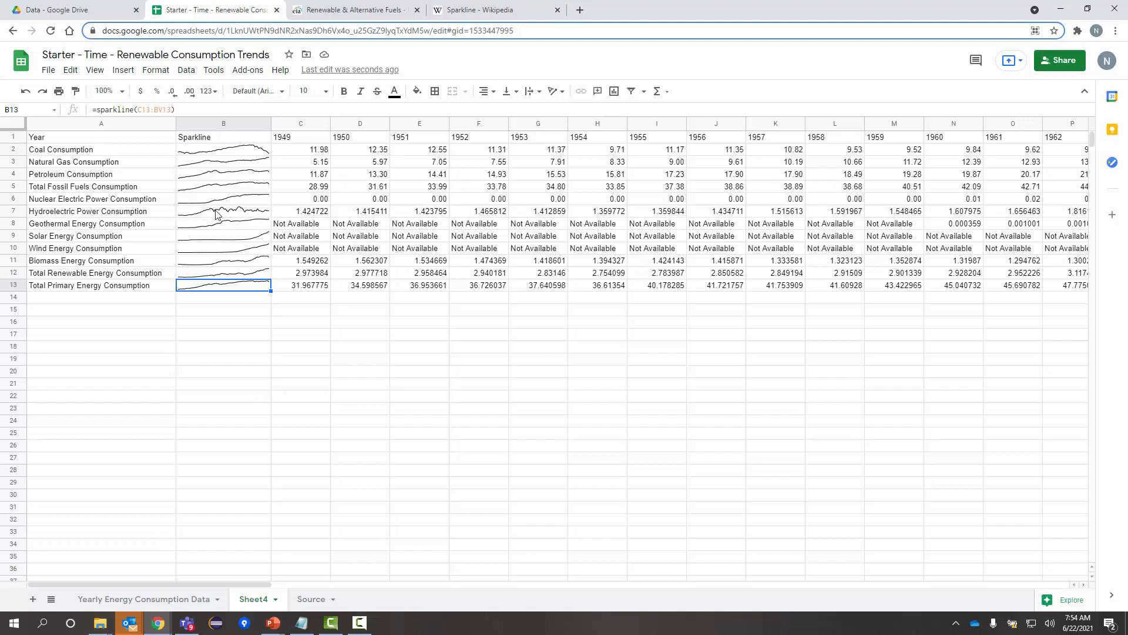
left_click(244, 199)
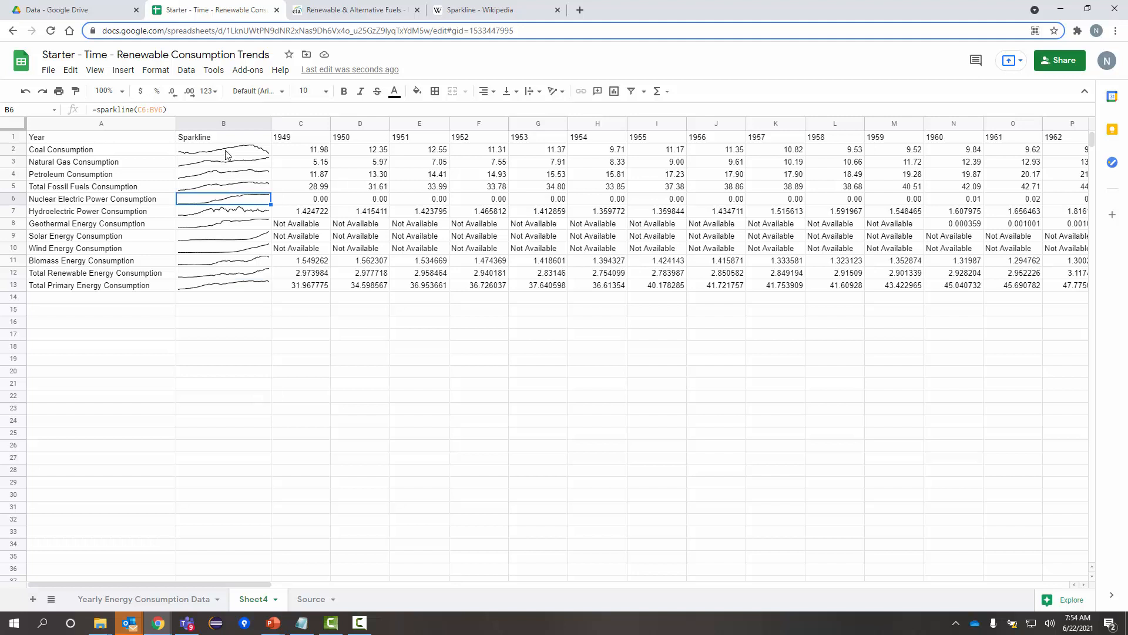
left_click(243, 287)
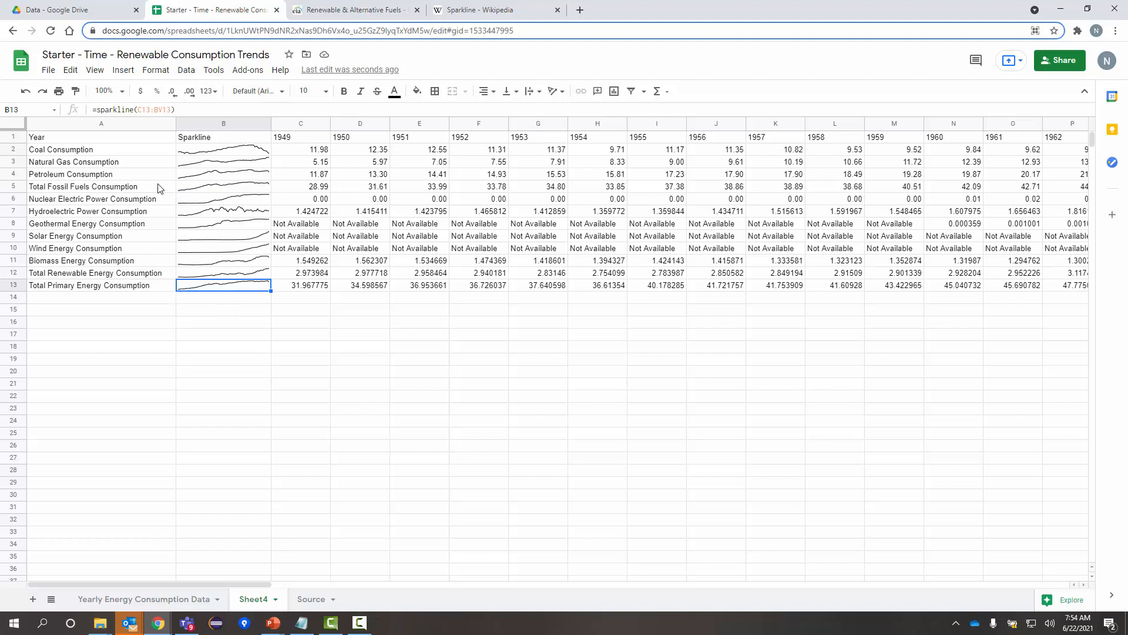